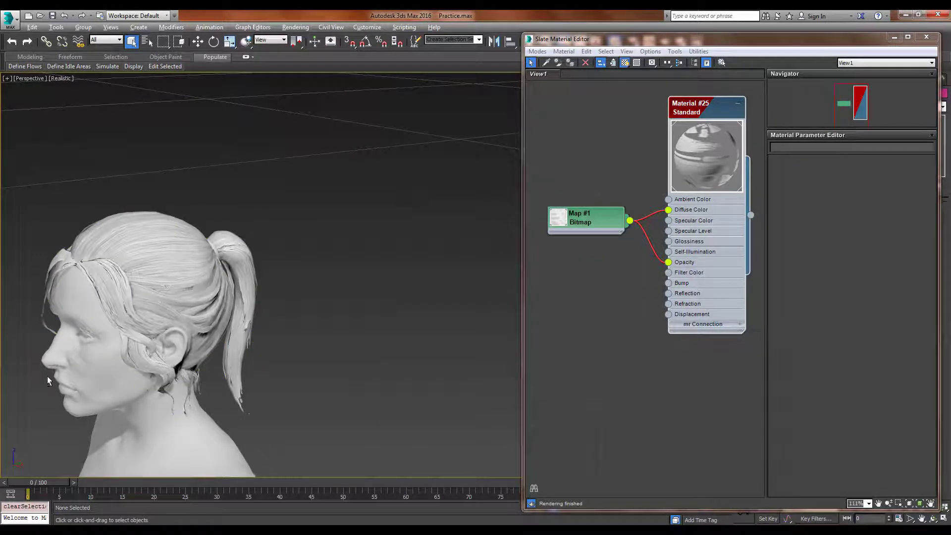
Step: Minimize the Slate Material Editor, then select the ponytail hair mesh and frame it in the viewport
mouse_move(47, 376)
middle_mouse_down("alt")
mouse_move(63, 377)
mouse_move(52, 388)
mouse_move(217, 391)
mouse_move(277, 349)
mouse_move(59, 391)
middle_mouse_up("alt")
scroll(255, 306, "up", 4)
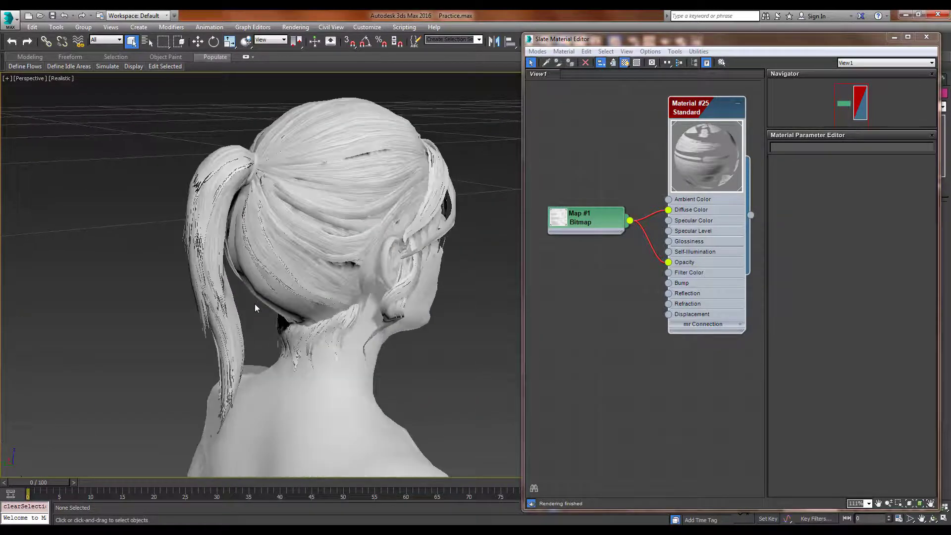
middle_click_drag(254, 304, 361, 281, "alt")
key("z")
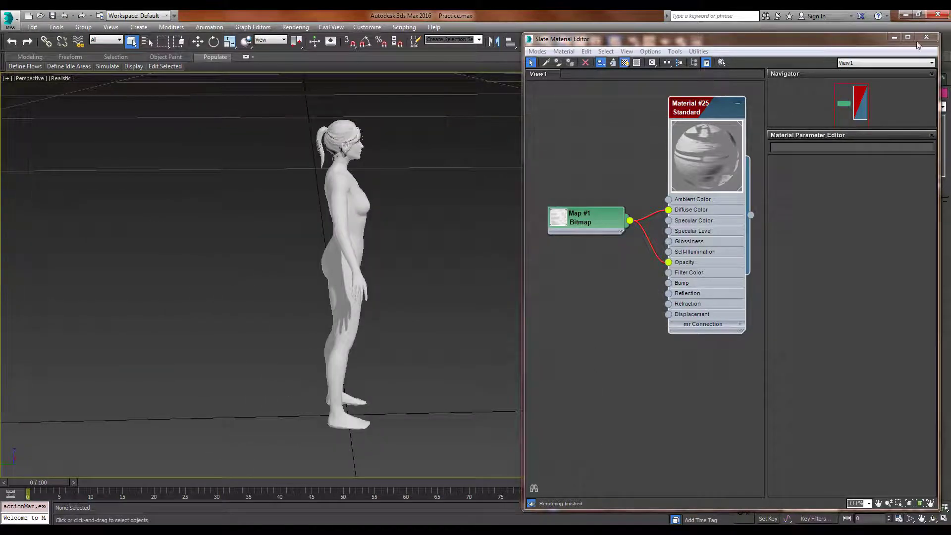
left_click(894, 37)
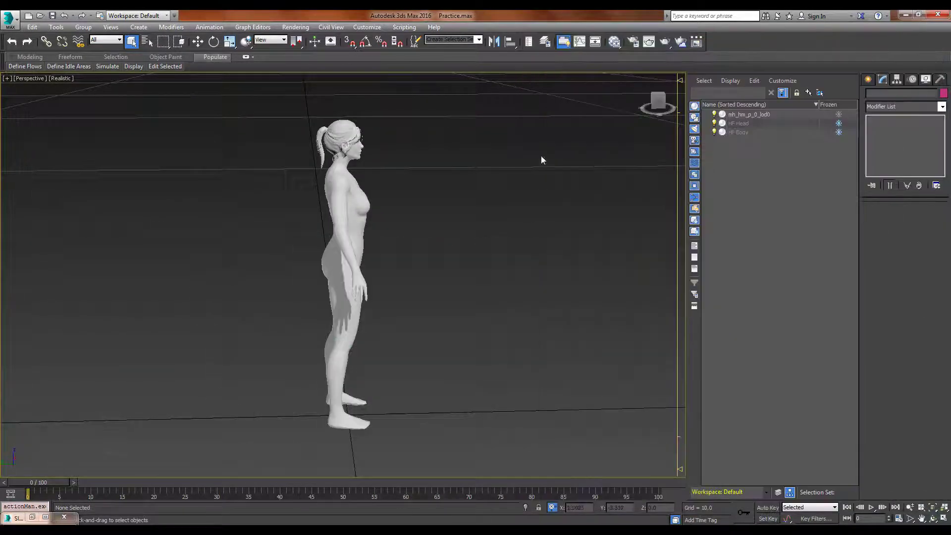
left_click(326, 125)
key("z")
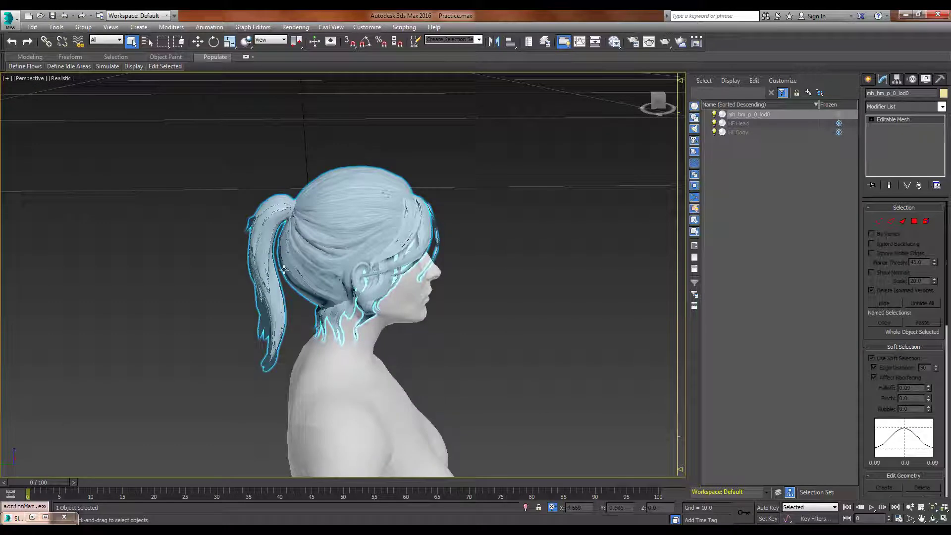
Step: Examine the hair mesh from the front, both sides and the back, including the fringe strands and the ponytail
left_click(308, 268)
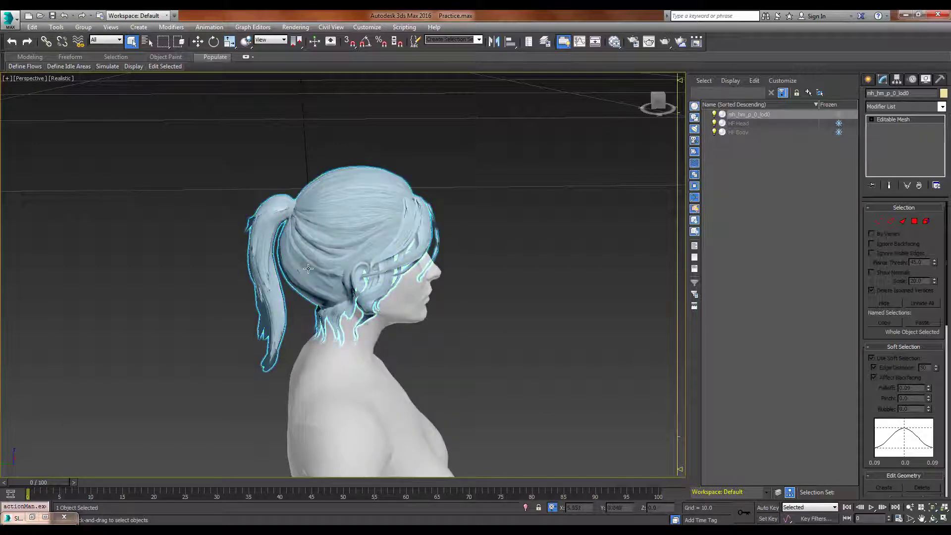
middle_click_drag(390, 204, 322, 214, "alt")
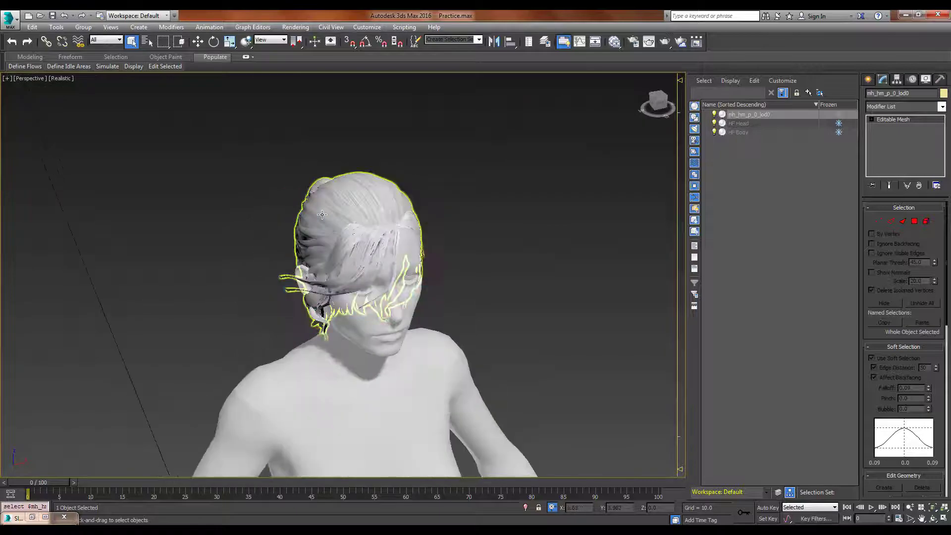
left_click(314, 293)
scroll(297, 312, "up", 6)
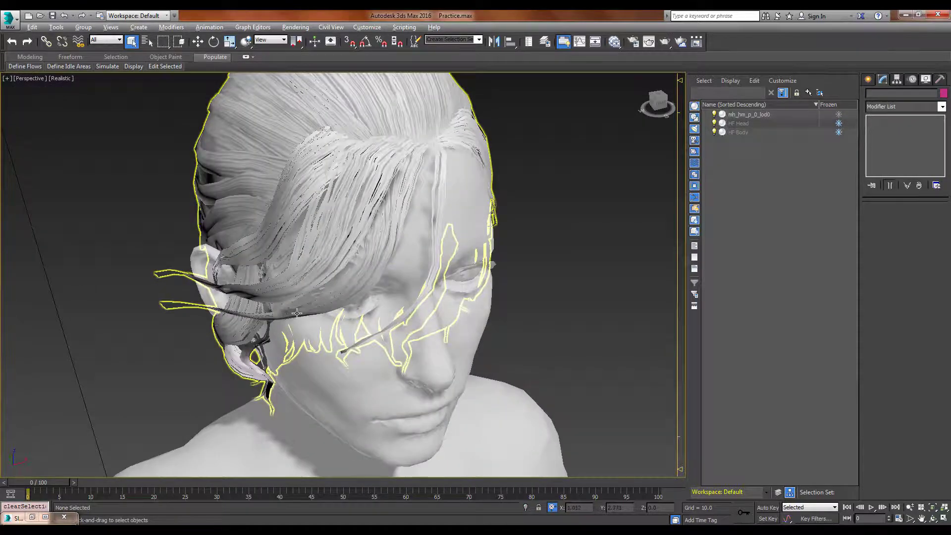
middle_click_drag(296, 313, 452, 254, "alt")
scroll(358, 298, "down", 5)
scroll(387, 300, "down", 2)
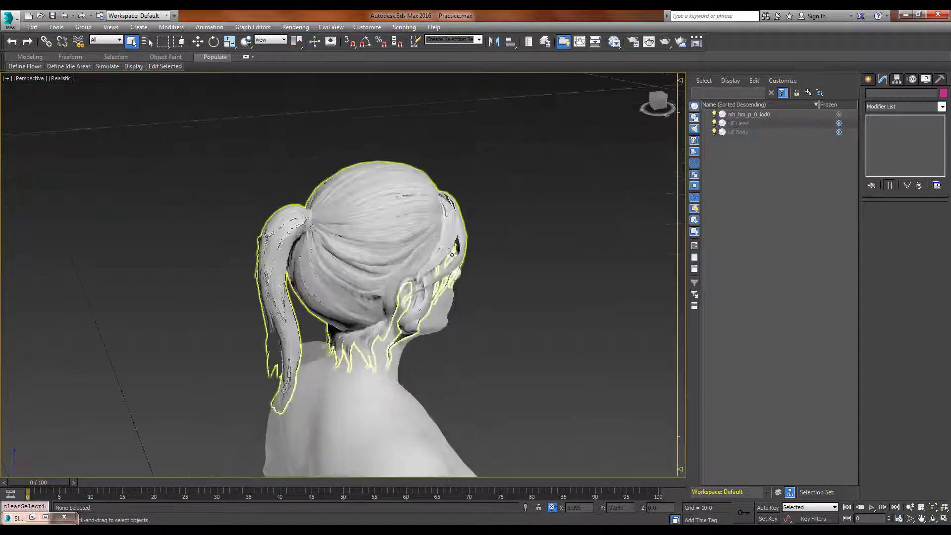
scroll(452, 255, "up", 3)
middle_click_drag(293, 247, 258, 242, "alt")
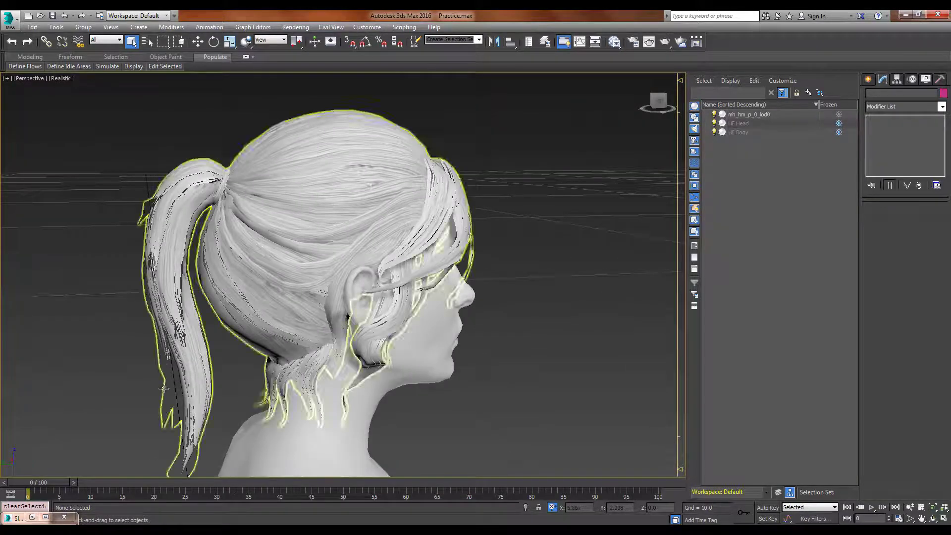
middle_click_drag(126, 383, 638, 221, "alt")
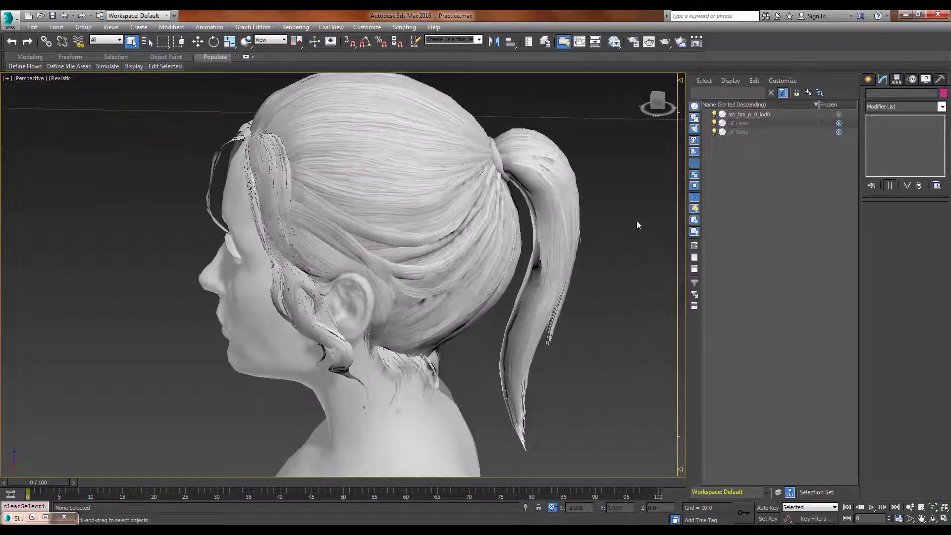
Step: Select all ponytail elements of the hair mesh at element level, including the part nearest the hair tie
left_click_drag(523, 390, 524, 384)
key("4")
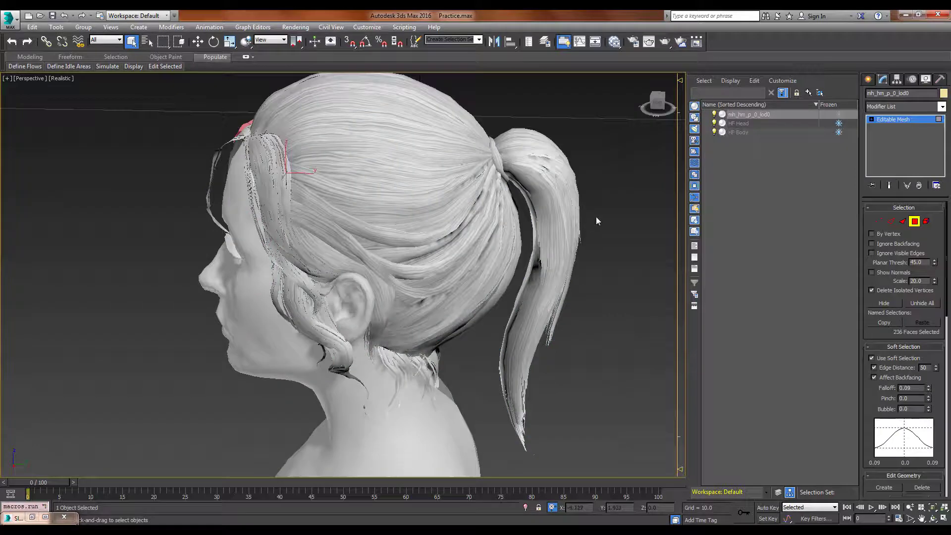
key("5")
left_click_drag(604, 216, 528, 331)
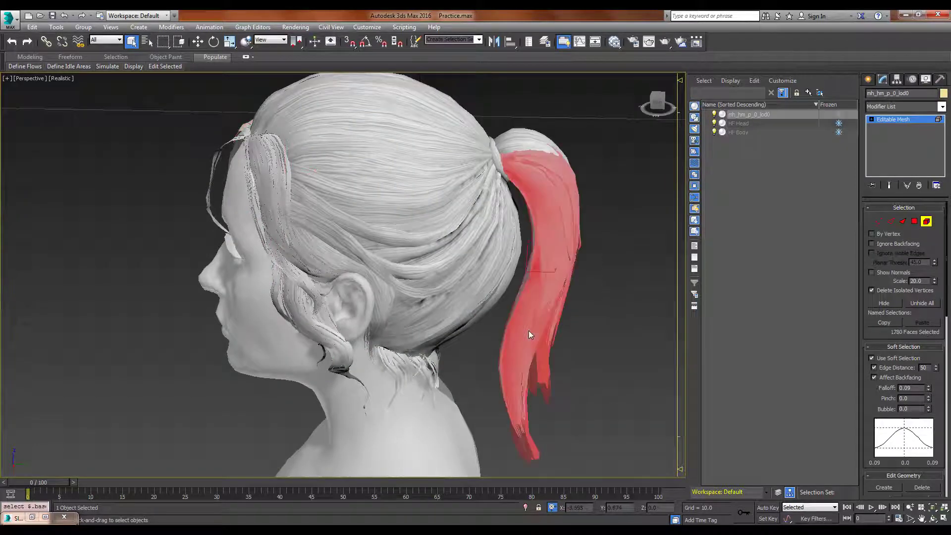
left_click_drag(602, 136, 553, 218)
middle_click_drag(610, 283, 243, 233, "alt")
scroll(222, 296, "down", 3)
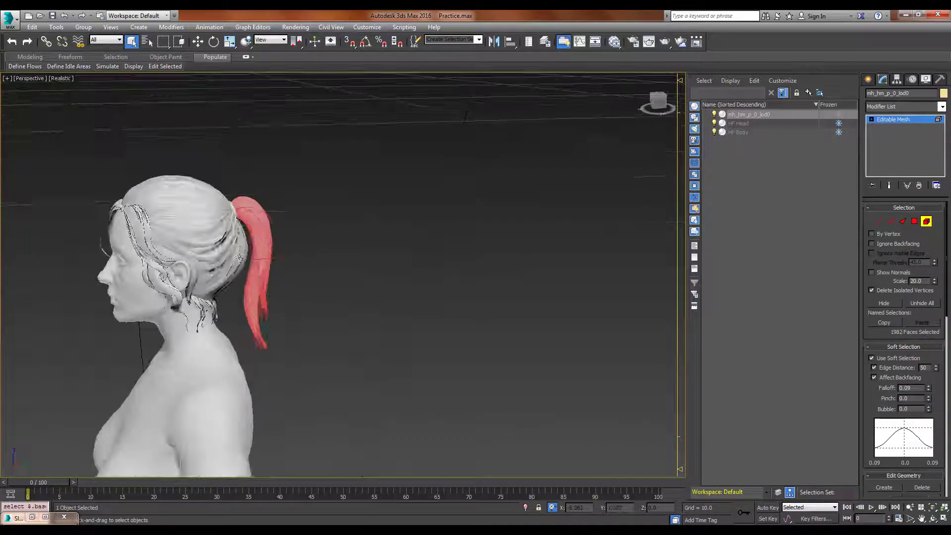
scroll(242, 233, "up", 3)
middle_click_drag(8, 313, 170, 310, "alt")
scroll(170, 310, "up", 3)
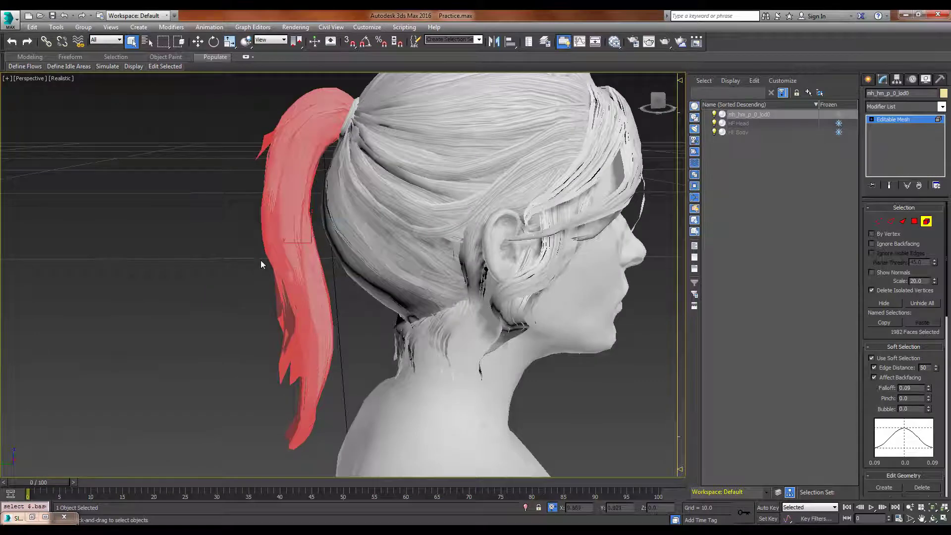
Step: Move the selected ponytail elements straight back along the Y axis, clear of the head
scroll(261, 261, "down", 3)
key("w")
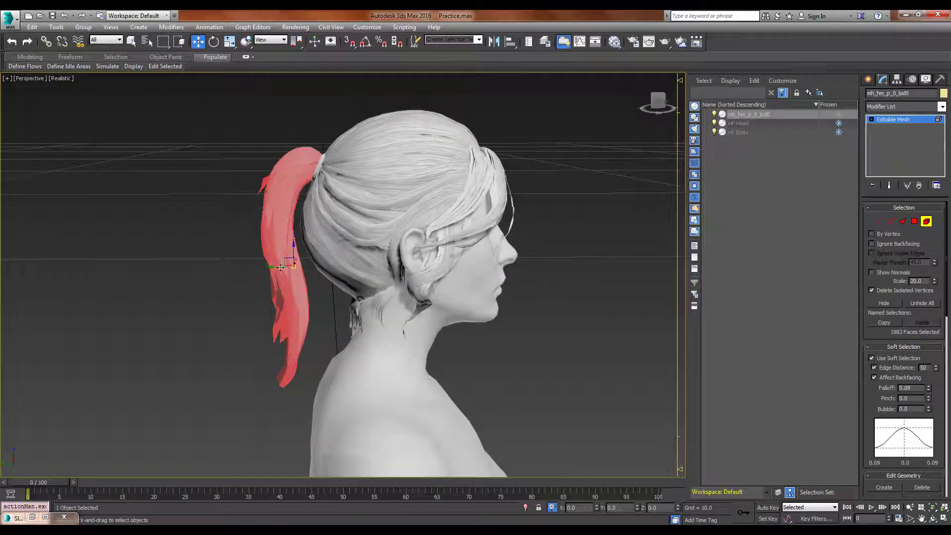
left_click_drag(281, 268, 195, 268)
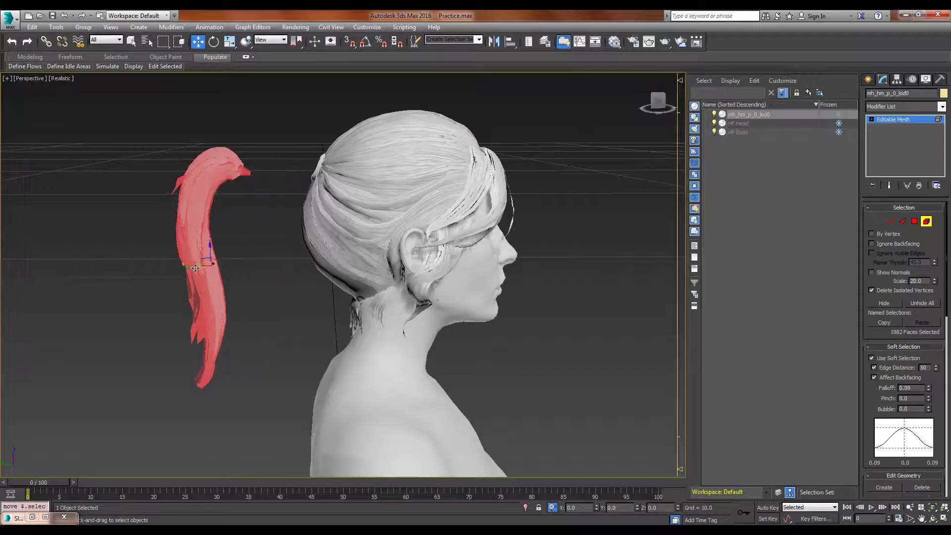
middle_click_drag(195, 268, 153, 287, "alt")
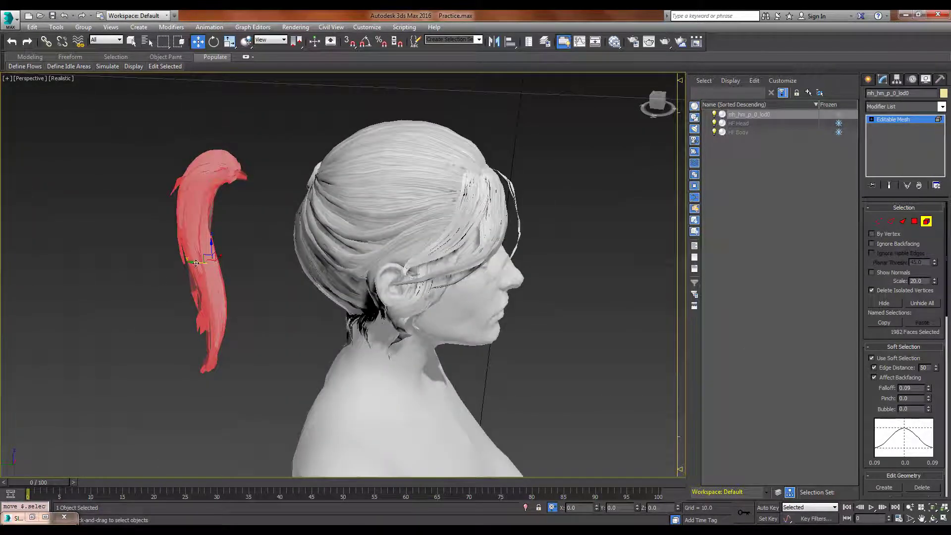
middle_click_drag(196, 264, 129, 271, "alt")
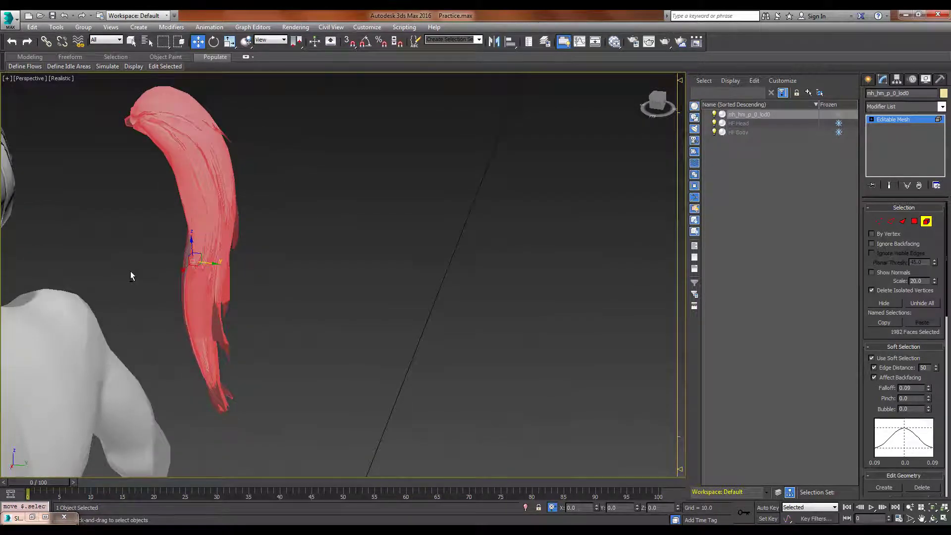
Step: Select a narrow band of vertices around the middle of the detached ponytail with soft selection active
key("1")
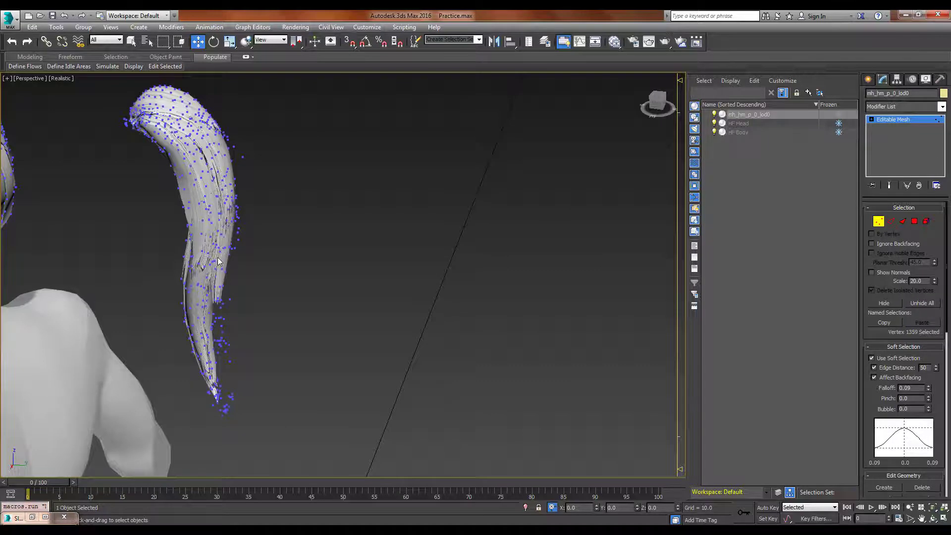
left_click(215, 251)
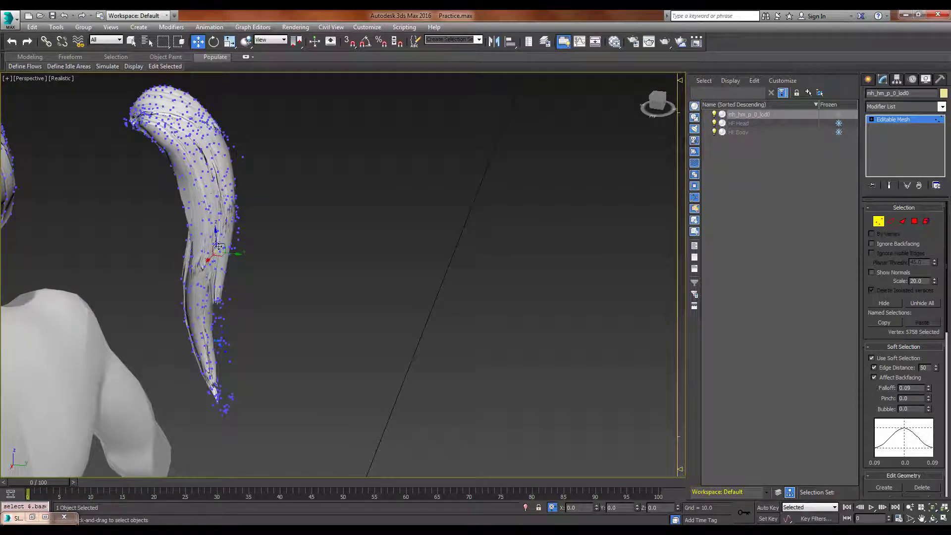
left_click_drag(259, 295, 261, 292)
middle_click_drag(260, 292, 201, 292, "alt")
scroll(193, 229, "down", 3)
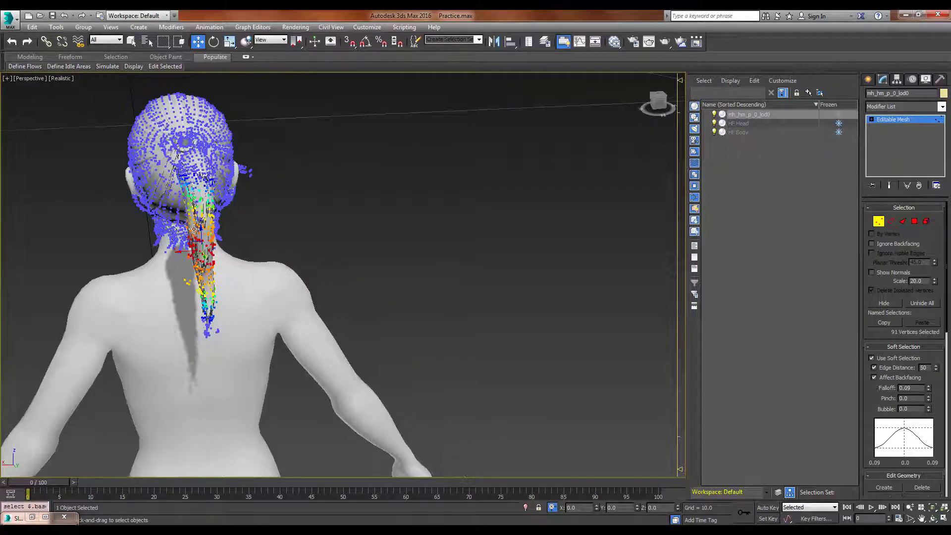
middle_click_drag(173, 232, 221, 240, "alt")
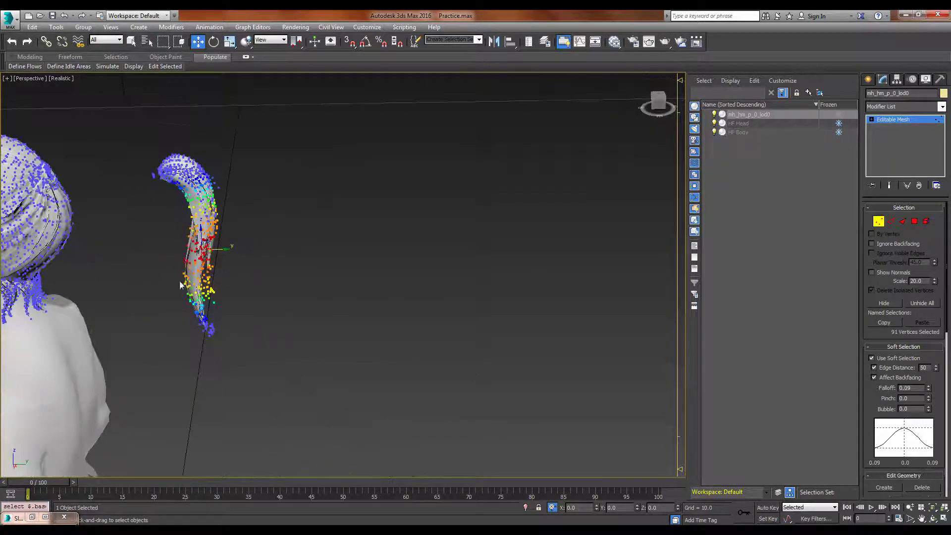
scroll(170, 250, "up", 2)
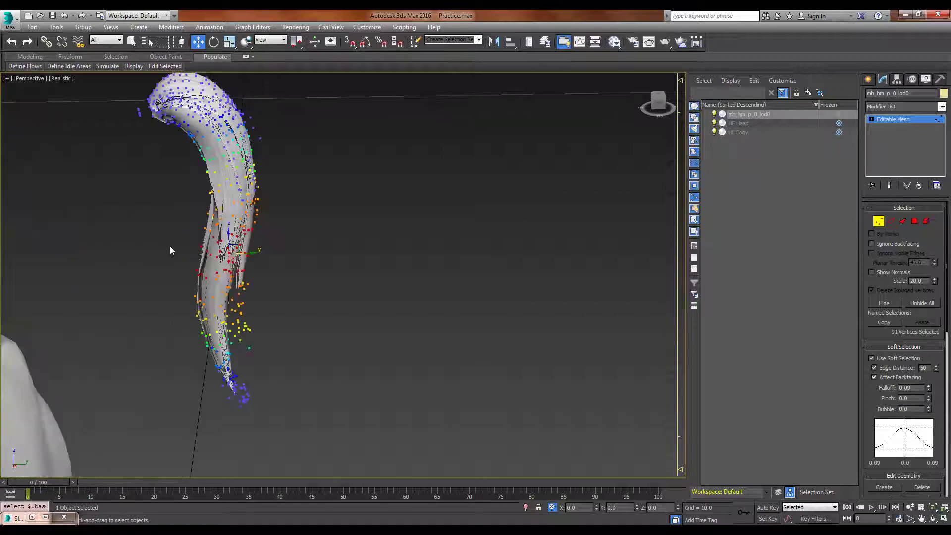
middle_click_drag(145, 211, 59, 204, "alt")
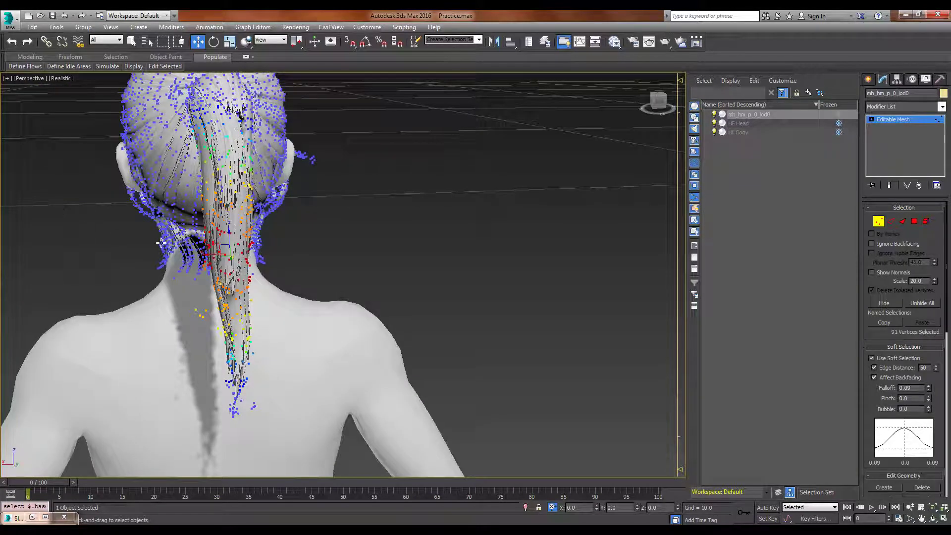
mouse_move(207, 277)
middle_mouse_down("alt")
mouse_move(176, 282)
mouse_move(218, 275)
middle_mouse_up("alt")
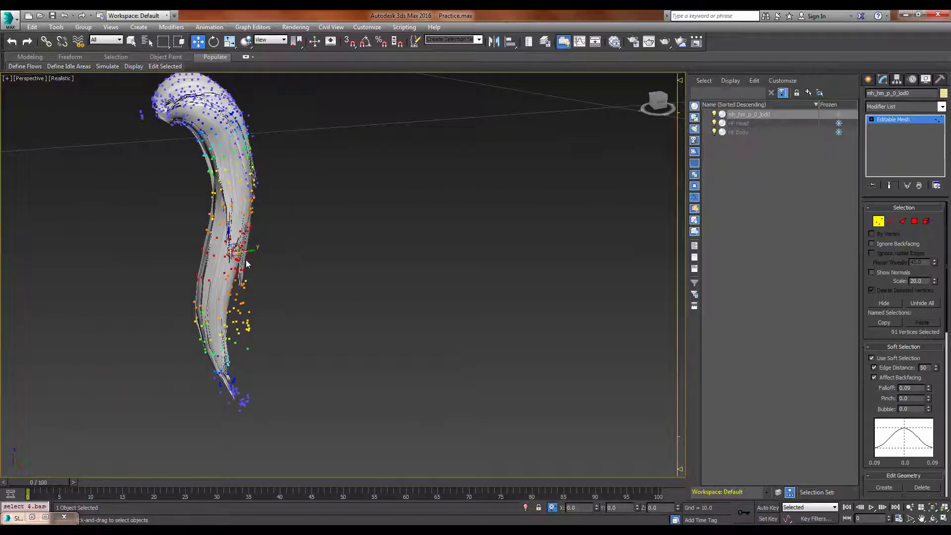
left_click_drag(266, 257, 274, 252)
Step: Scale the ponytail's middle vertex band outward in the XY plane to add volume
middle_click_drag(274, 252, 237, 152, "alt")
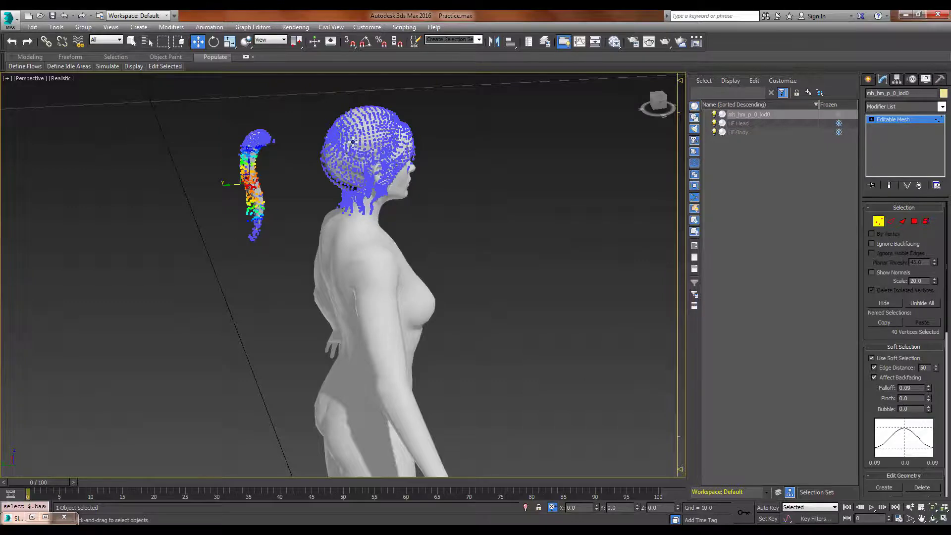
scroll(367, 141, "up", 6)
scroll(195, 249, "down", 2)
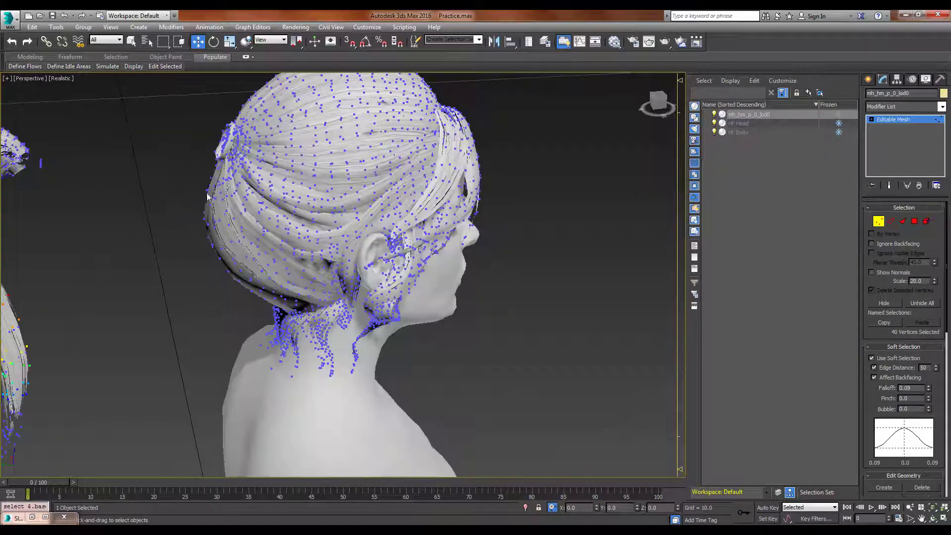
scroll(161, 285, "down", 2)
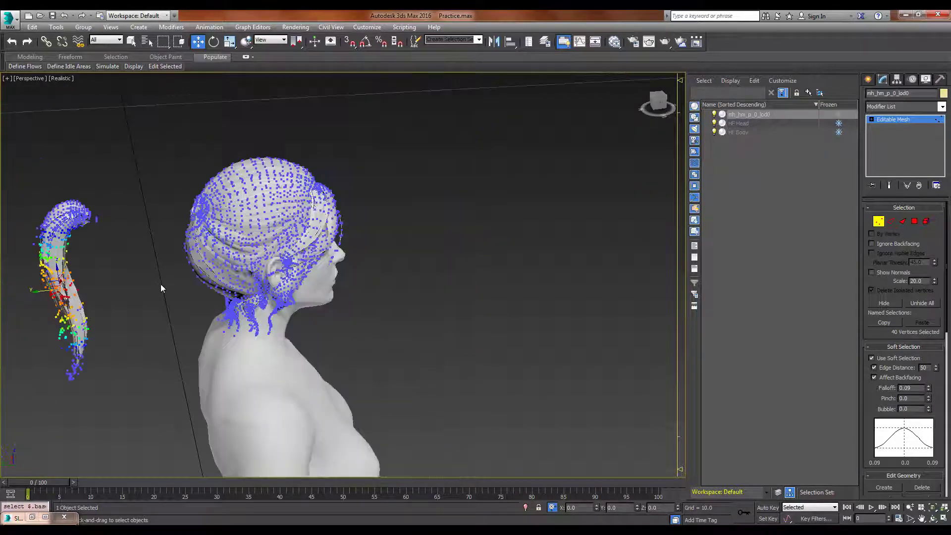
middle_click_drag(2, 286, 87, 281, "alt")
scroll(13, 290, "up", 3)
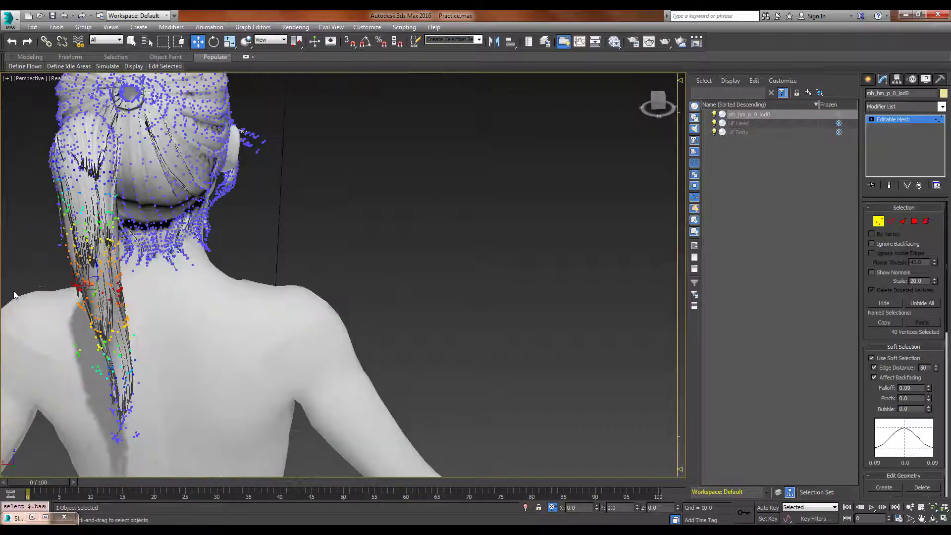
middle_click_drag(13, 291, 84, 268)
key("alt")
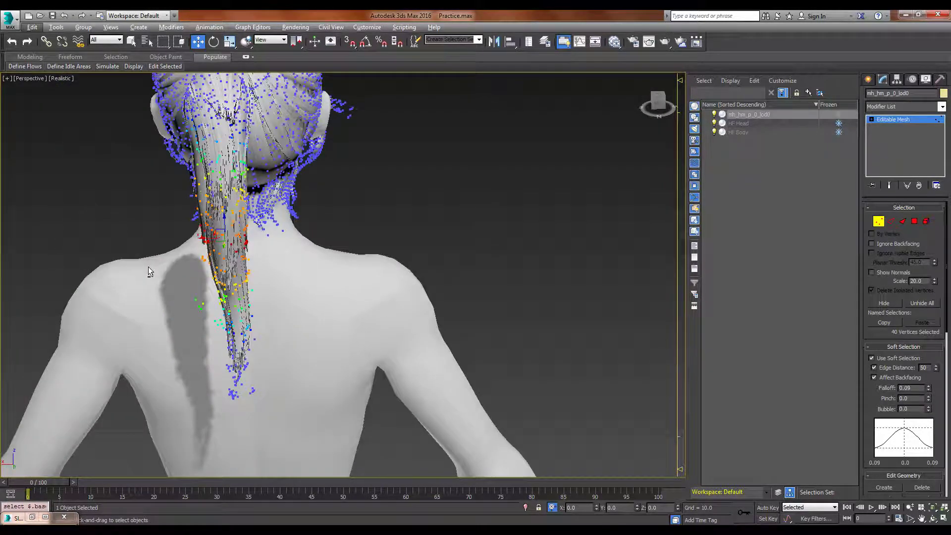
middle_click_drag(164, 276, 258, 278, "alt")
key("r")
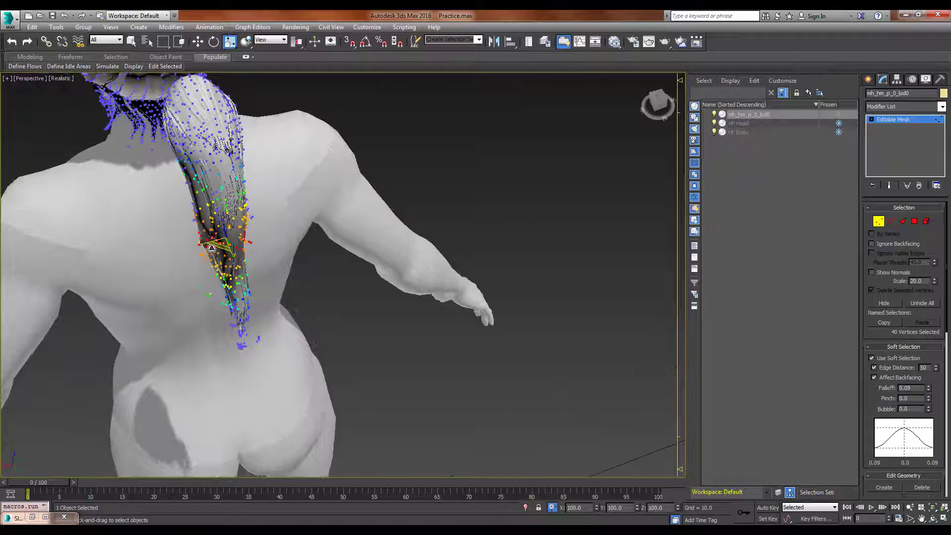
left_click_drag(214, 241, 212, 251)
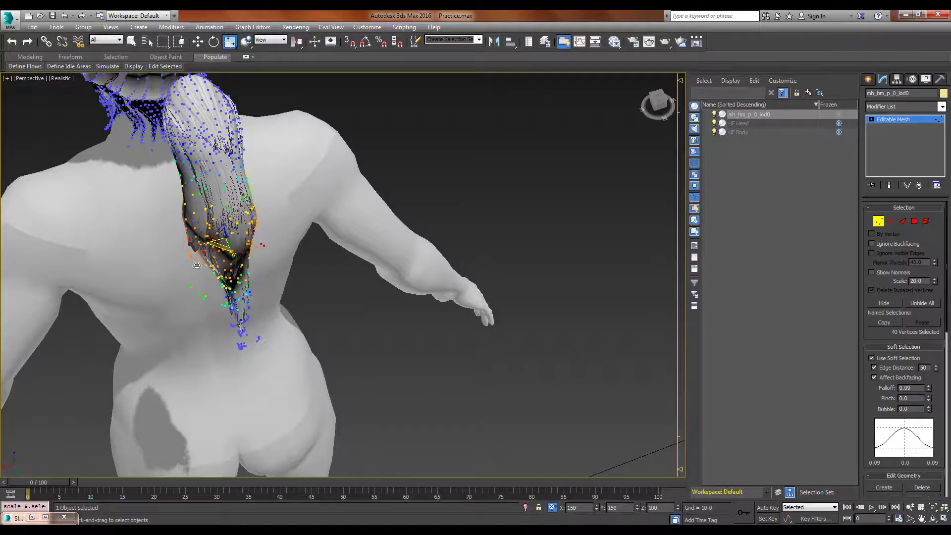
Step: Select a lower band of ponytail vertices and scale it in the XY plane to reshape the section above the tip
mouse_move(212, 251)
middle_mouse_down("alt")
mouse_move(169, 253)
mouse_move(147, 267)
mouse_move(224, 260)
middle_mouse_up("alt")
scroll(192, 266, "up", 3)
scroll(224, 260, "down", 3)
scroll(223, 260, "up", 3)
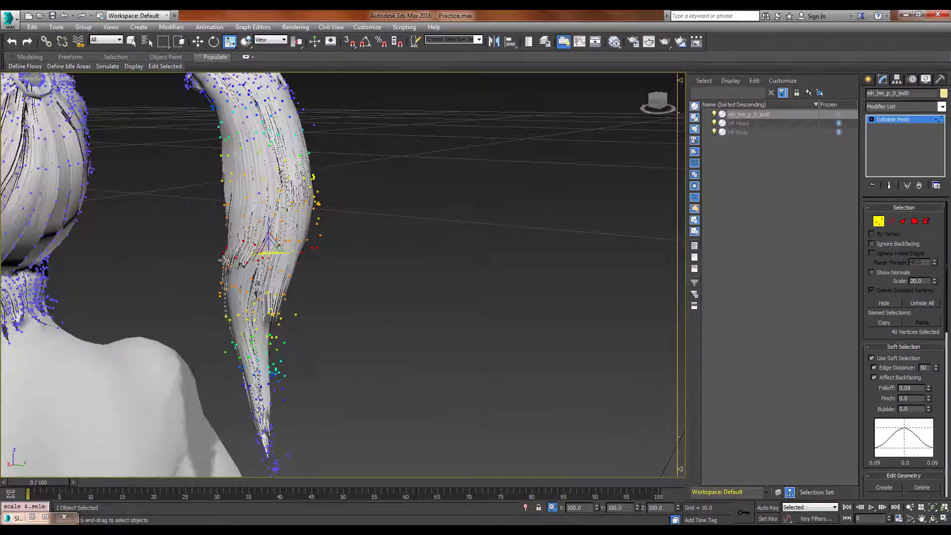
left_click_drag(215, 315, 309, 329)
middle_click_drag(309, 329, 279, 338, "alt")
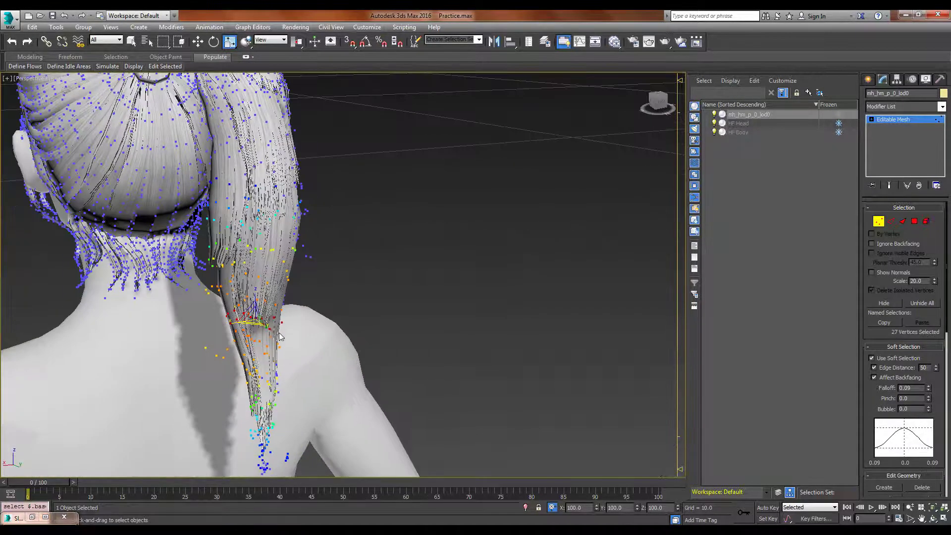
left_click_drag(253, 322, 289, 326)
middle_click_drag(290, 328, 274, 339, "alt")
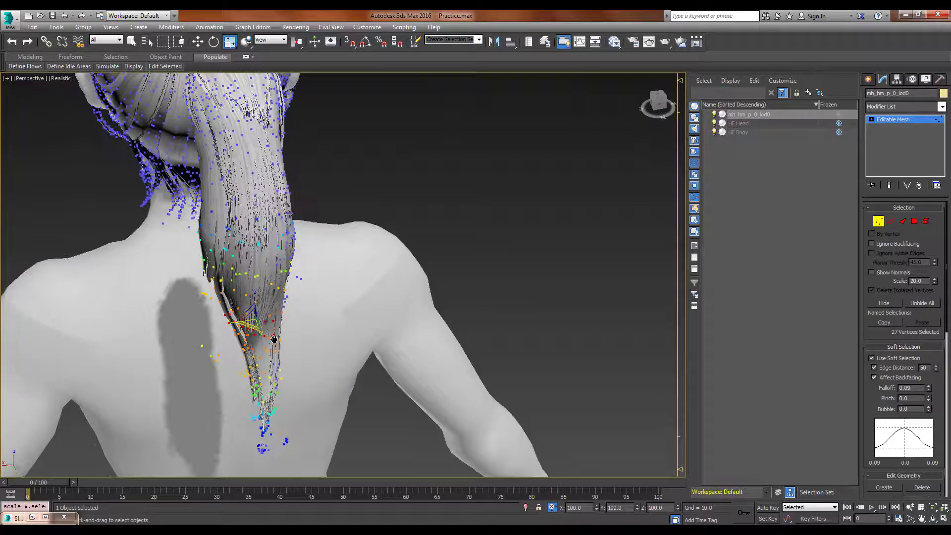
Step: Scale the ponytail's lower vertex band in the XY plane, move it backward along the Y axis, and clear the selection
left_click_drag(250, 326, 230, 348)
middle_click_drag(291, 310, 367, 287, "alt")
key("w")
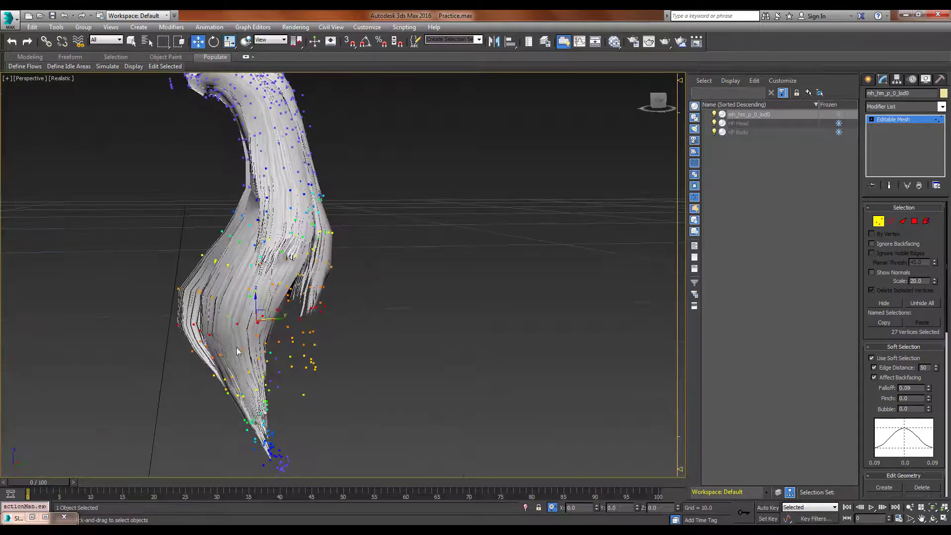
left_click_drag(277, 320, 305, 329)
scroll(305, 328, "down", 3)
left_click(359, 304)
mouse_move(359, 304)
middle_mouse_down("alt")
mouse_move(257, 308)
mouse_move(361, 302)
middle_mouse_up("alt")
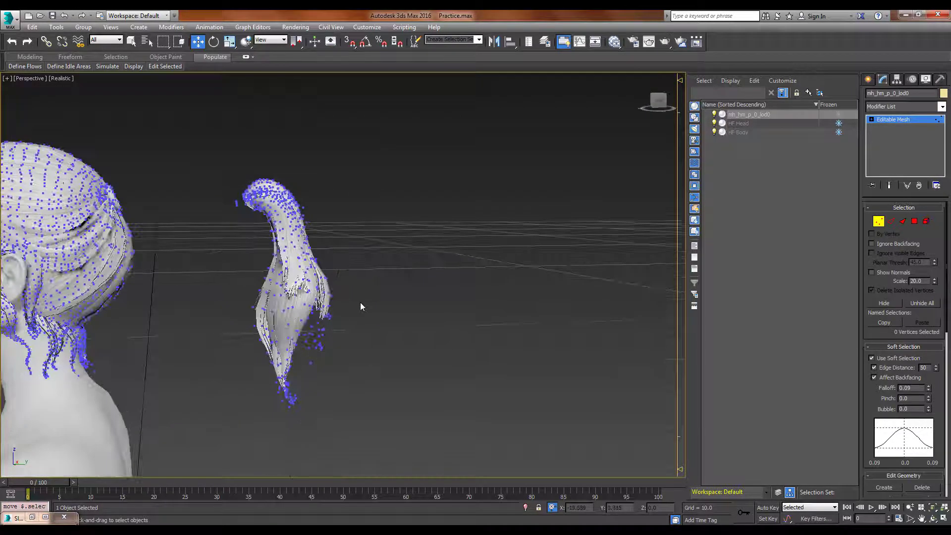
Step: Inspect the reshaped ponytail from several angles, with and without its vertices displayed
middle_click_drag(268, 269, 224, 265, "alt")
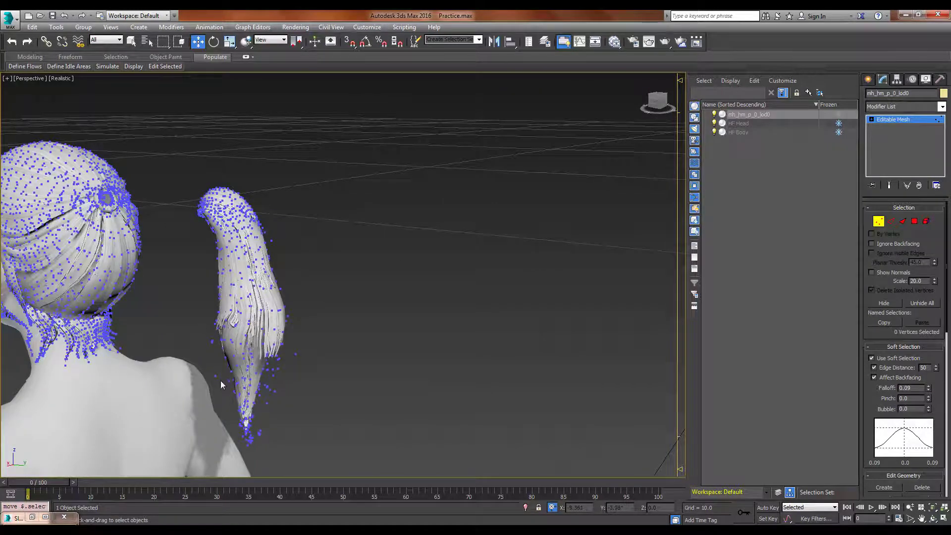
middle_click_drag(221, 381, 294, 378, "alt")
key("z")
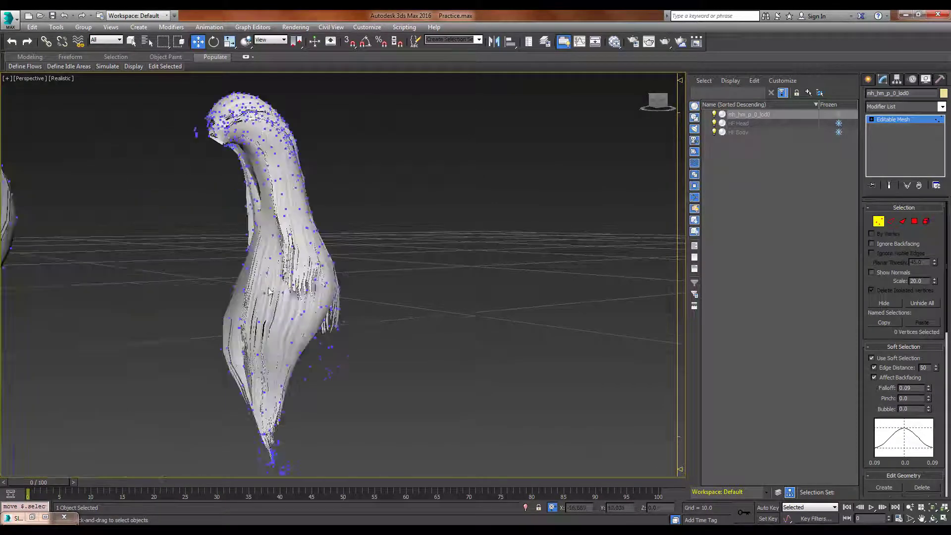
key("1")
scroll(318, 288, "down", 6)
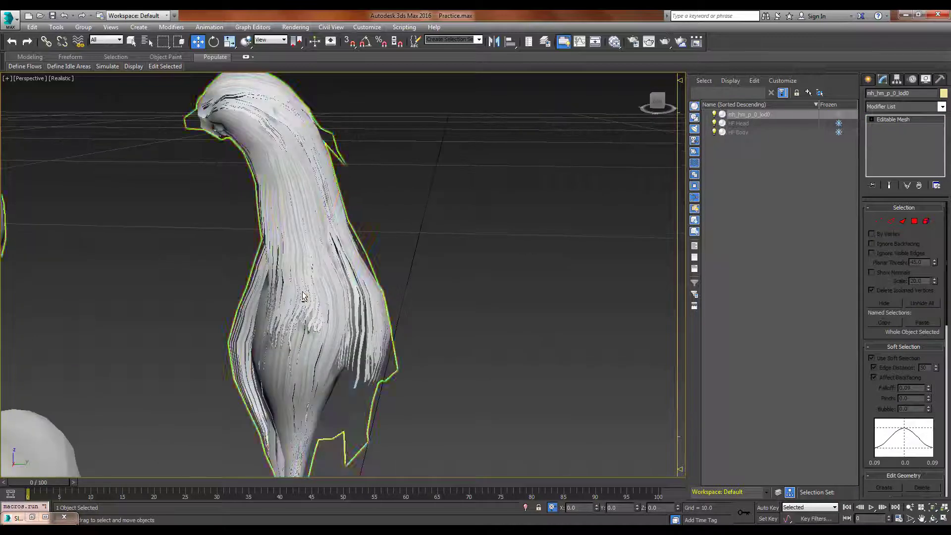
scroll(277, 290, "up", 4)
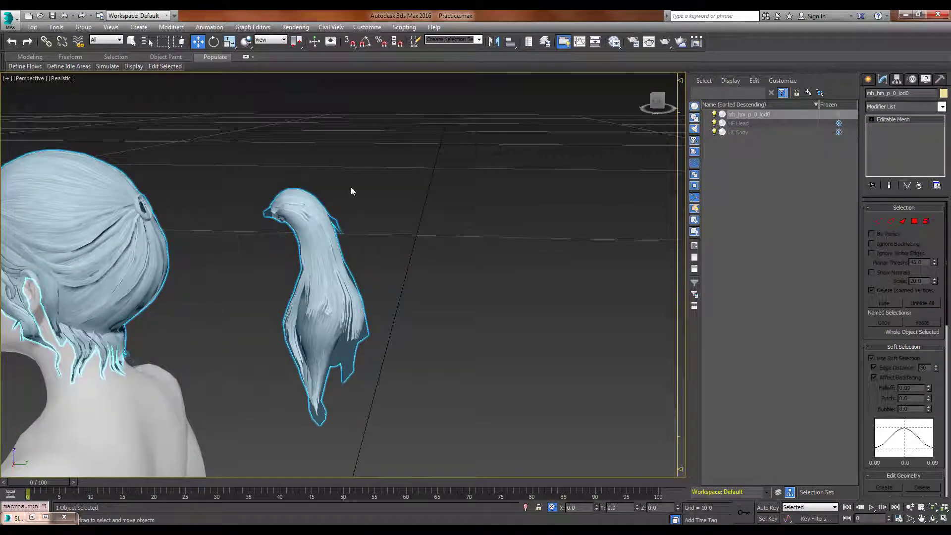
key("5")
left_click(297, 195)
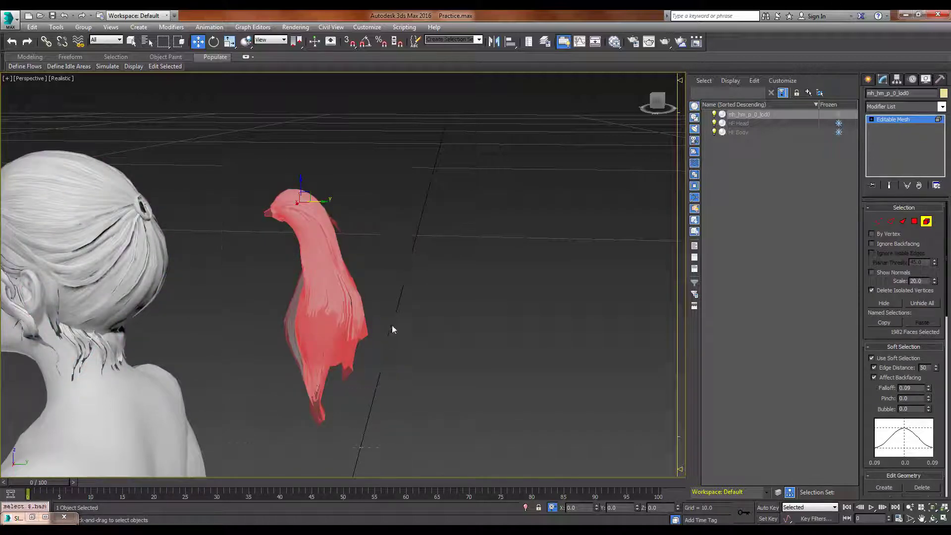
left_click(397, 307)
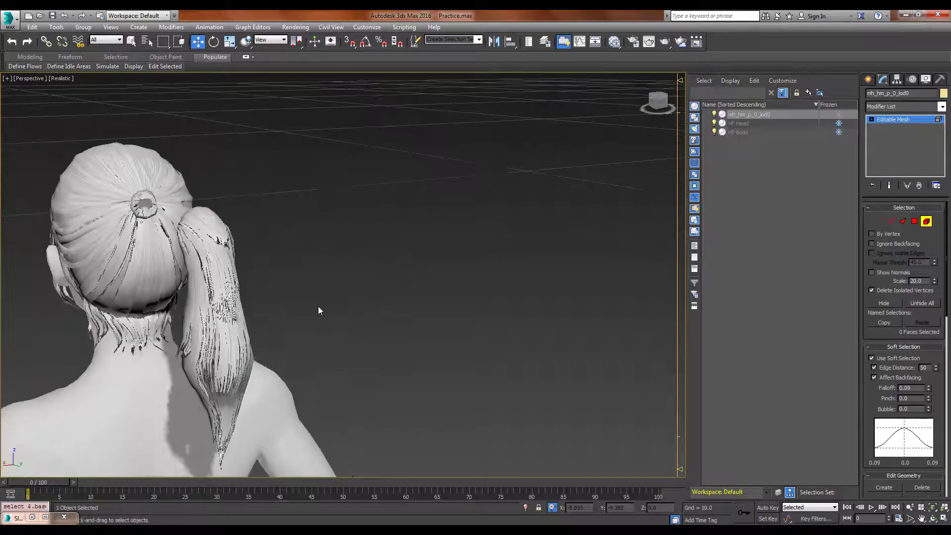
middle_click_drag(316, 308, 358, 345, "alt")
Step: Undo the scaling and movement of the ponytail's vertex bands and clear the element selection
key("ctrl+z")
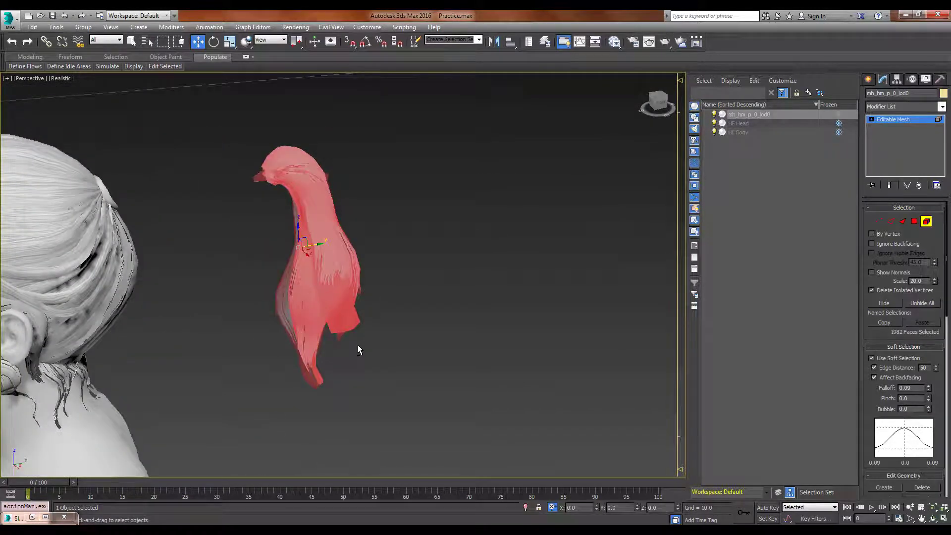
key("ctrl+z")
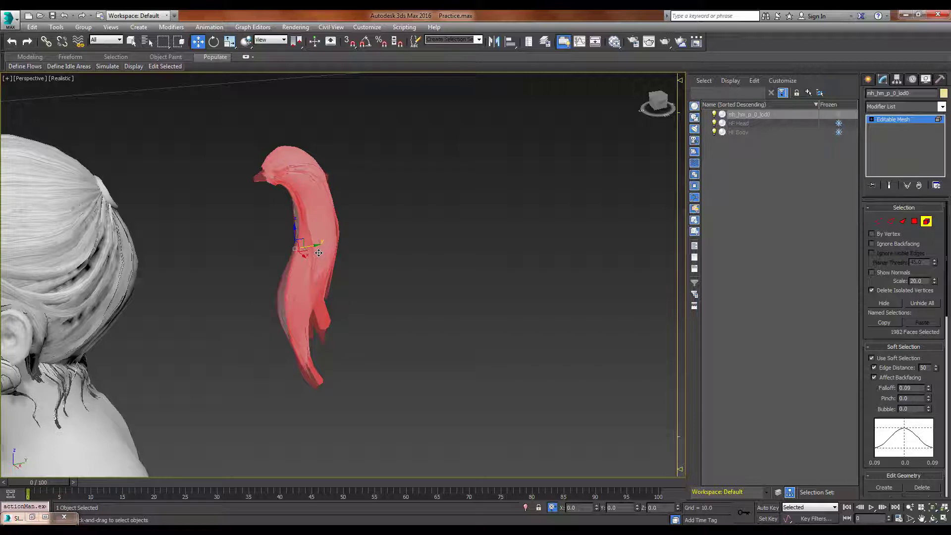
left_click(360, 206)
scroll(273, 259, "up", 1)
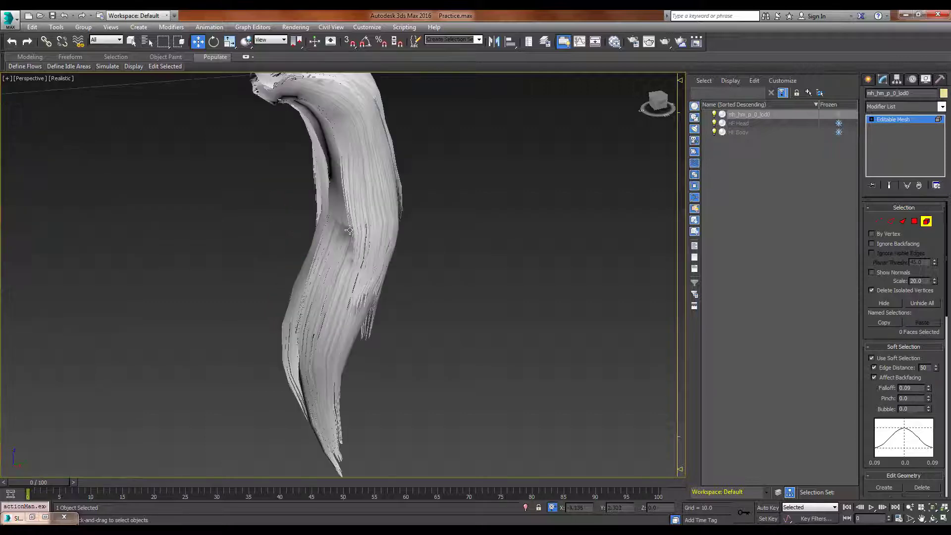
scroll(347, 229, "down", 1)
middle_click_drag(347, 228, 321, 235, "alt")
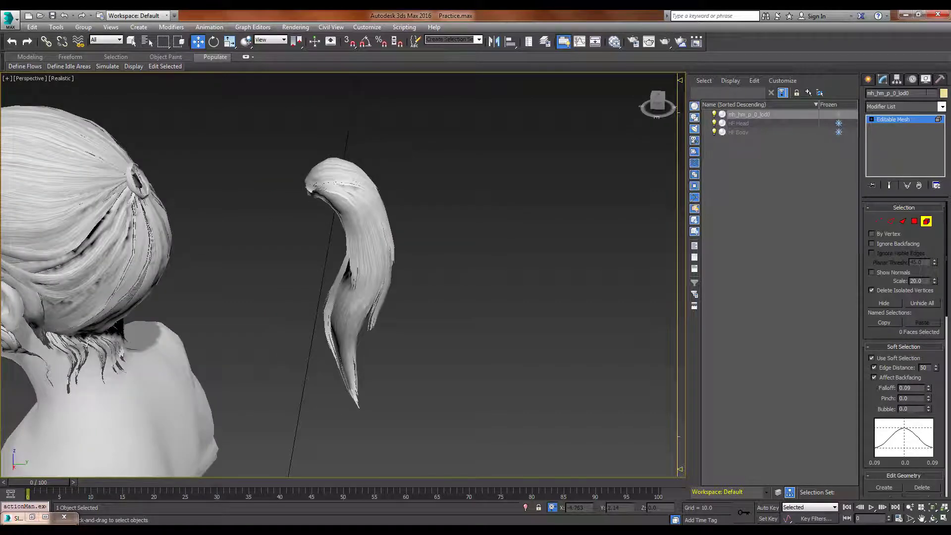
left_click(892, 107)
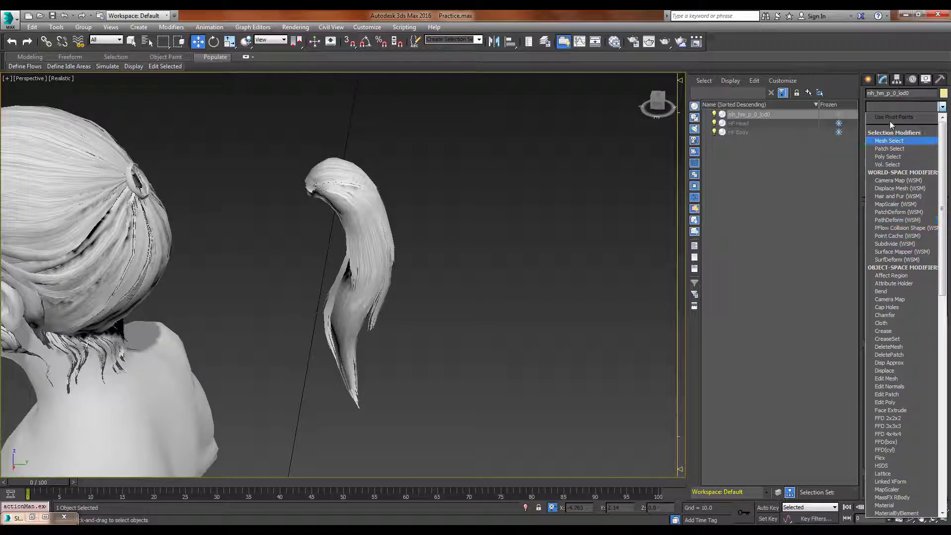
left_click(887, 108)
left_click(347, 286)
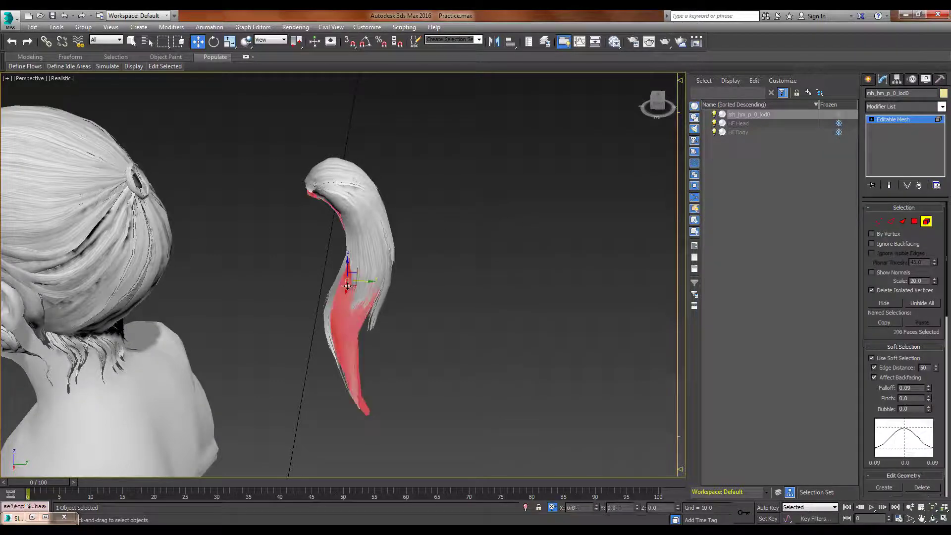
scroll(347, 286, "up", 3)
scroll(347, 286, "down", 3)
Step: Select only the vertices at the very tip of the detached ponytail
key("1")
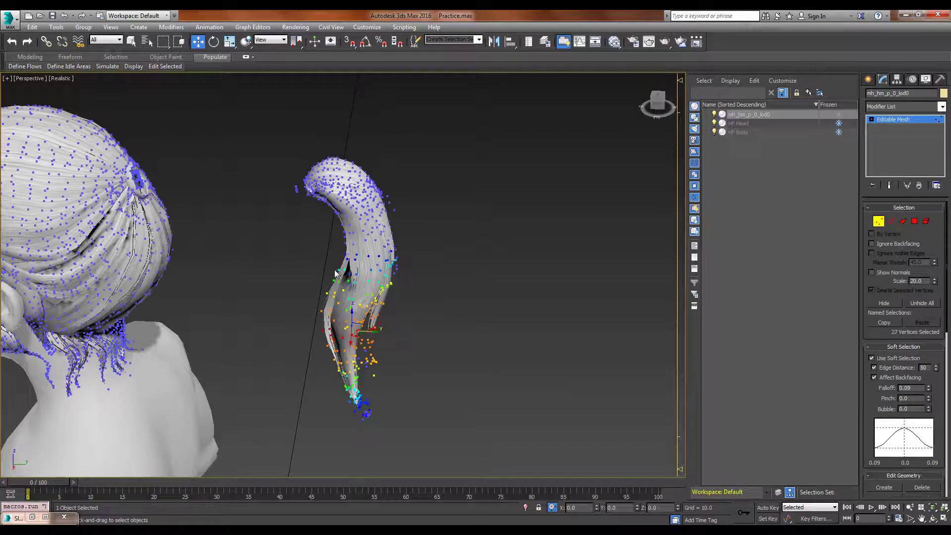
left_click_drag(372, 286, 418, 291)
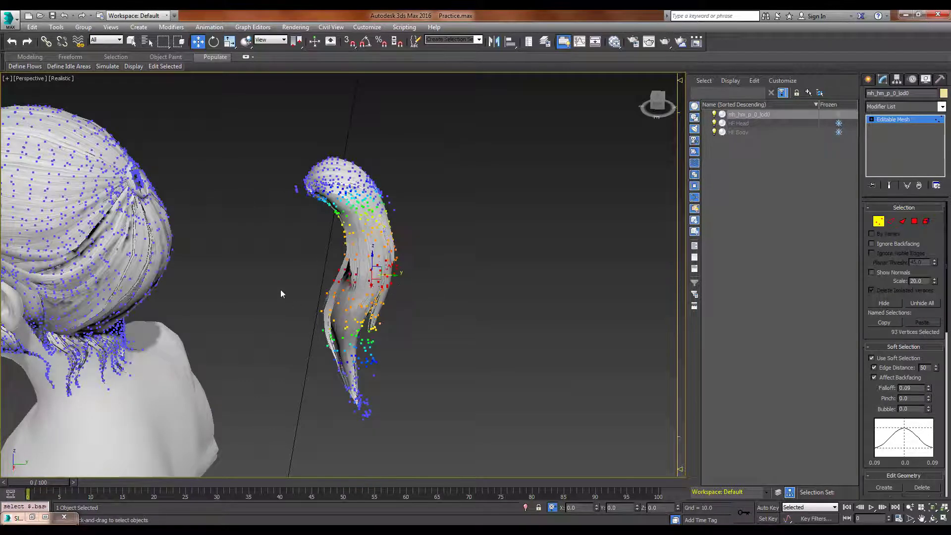
left_click(402, 436)
left_click_drag(331, 400, 331, 402)
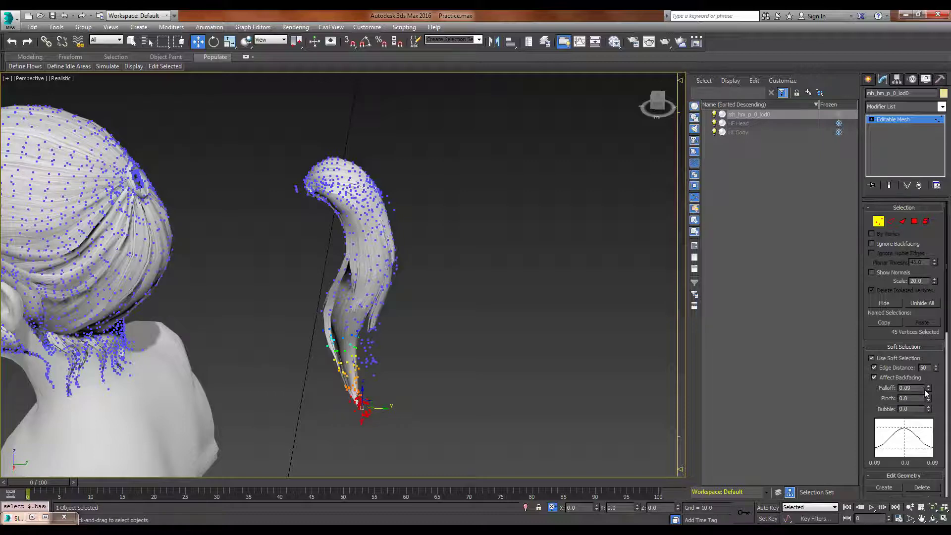
Step: Turn off the soft selection's edge distance limit and set the falloff to 0.17
left_click_drag(928, 378, 928, 375)
left_click(875, 368)
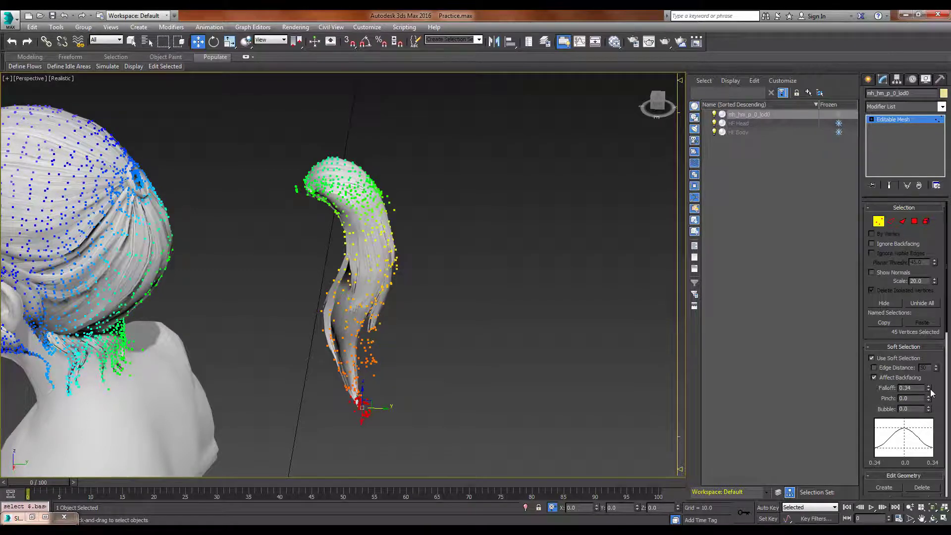
left_click_drag(929, 391, 930, 387)
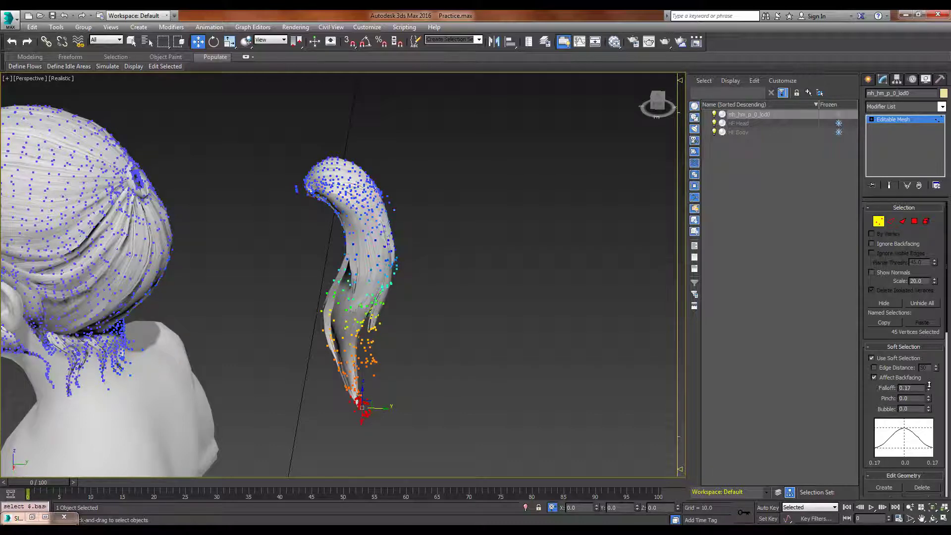
Step: Select all ponytail elements and move them farther back from the head along the Y axis
left_click(926, 221)
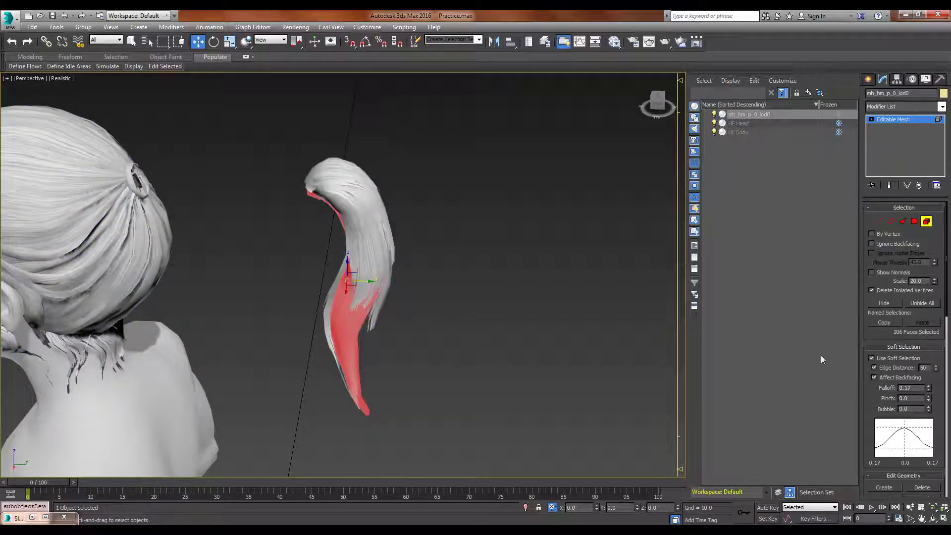
left_click_drag(272, 153, 397, 298)
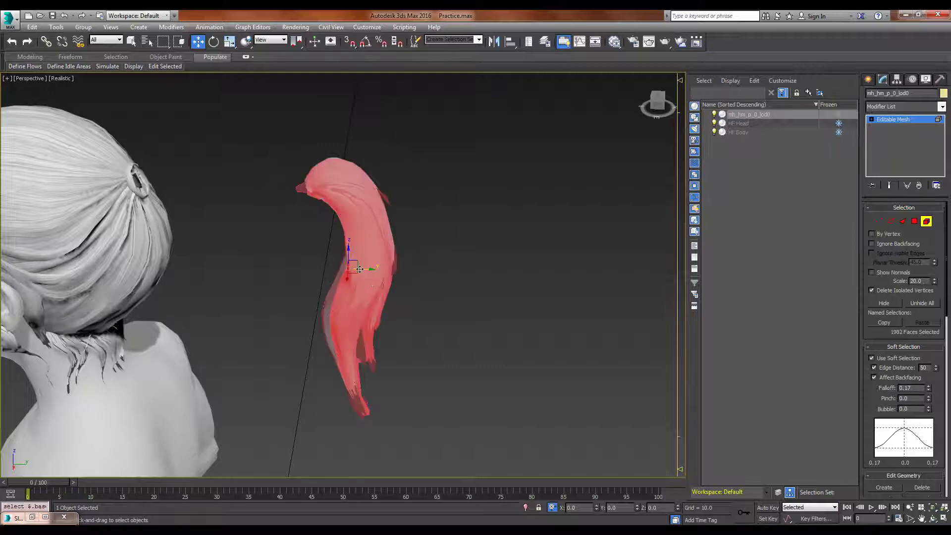
left_click_drag(360, 269, 525, 272)
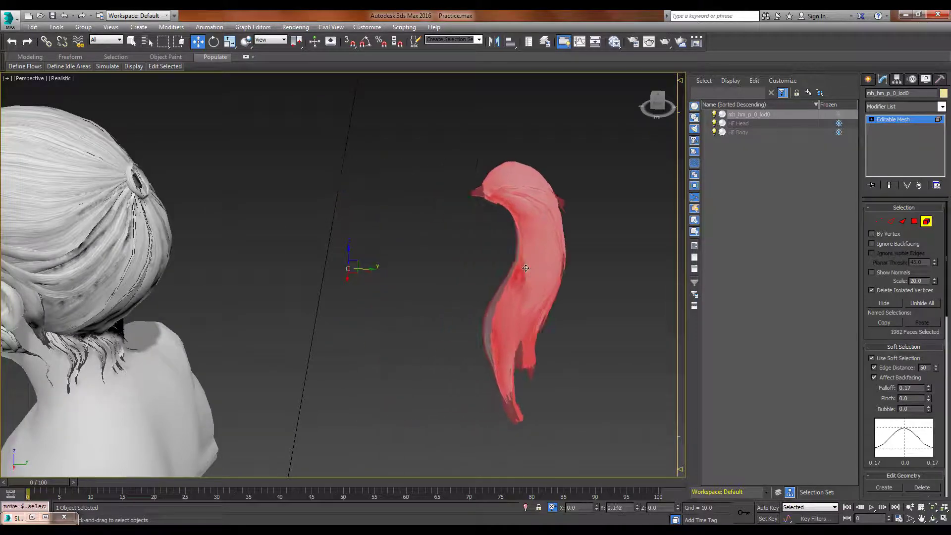
Step: Return to the ponytail tip vertices, disable the edge distance limit and set the soft selection falloff to 0.2
left_click(877, 224)
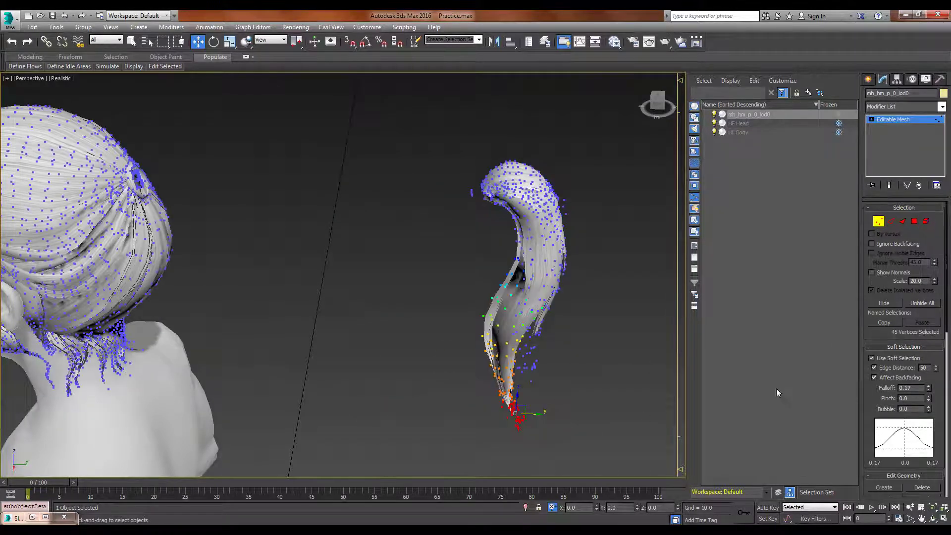
left_click_drag(929, 388, 927, 375)
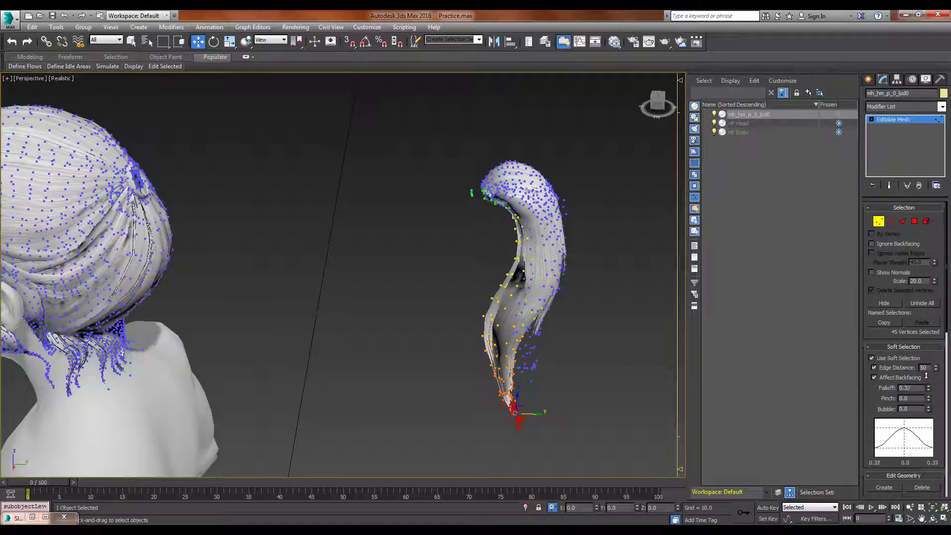
left_click(875, 367)
left_click(929, 390)
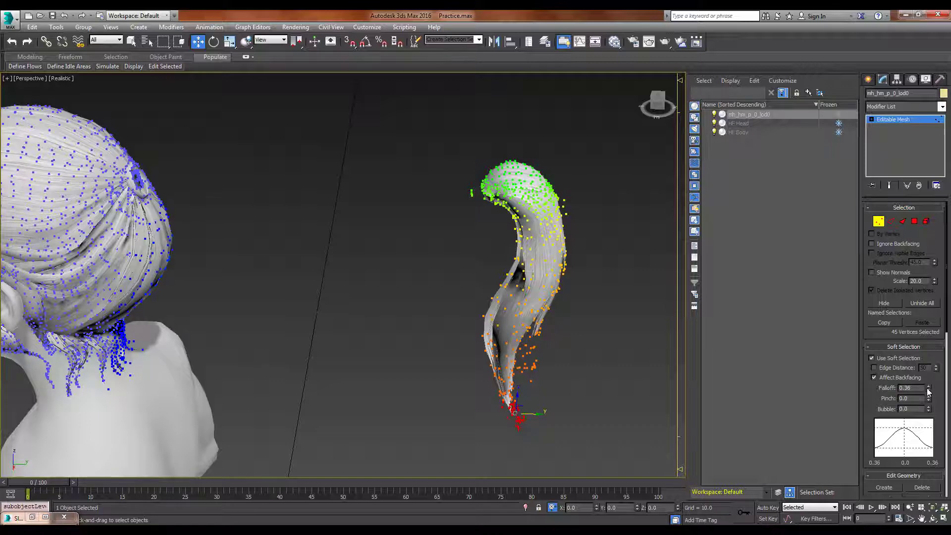
left_click_drag(929, 392, 927, 393)
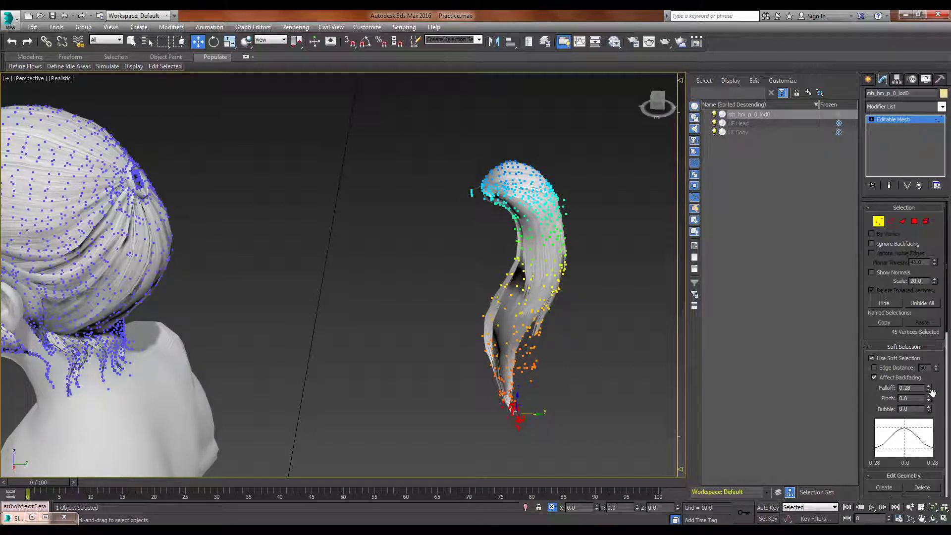
left_click_drag(930, 392, 933, 395)
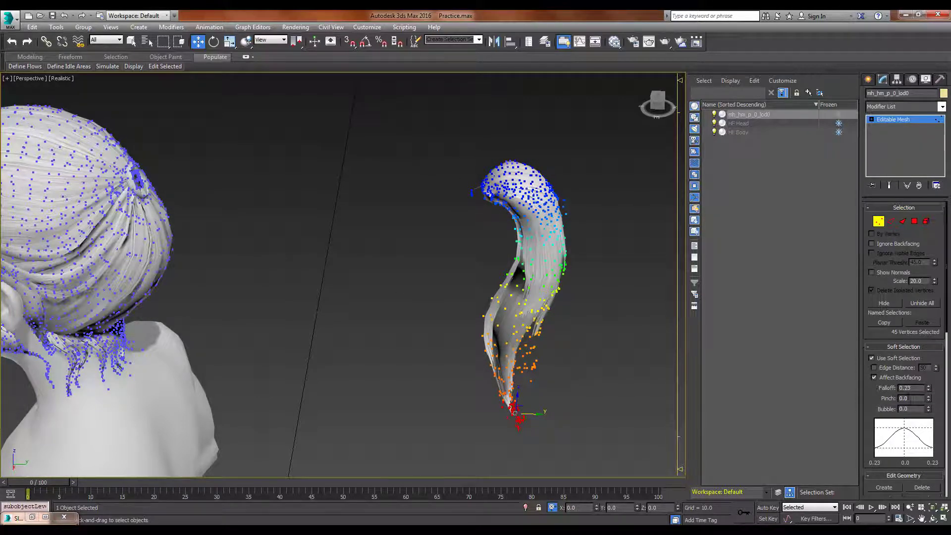
mouse_move(930, 392)
left_mouse_down()
mouse_move(928, 373)
mouse_move(912, 361)
mouse_move(915, 387)
left_mouse_up()
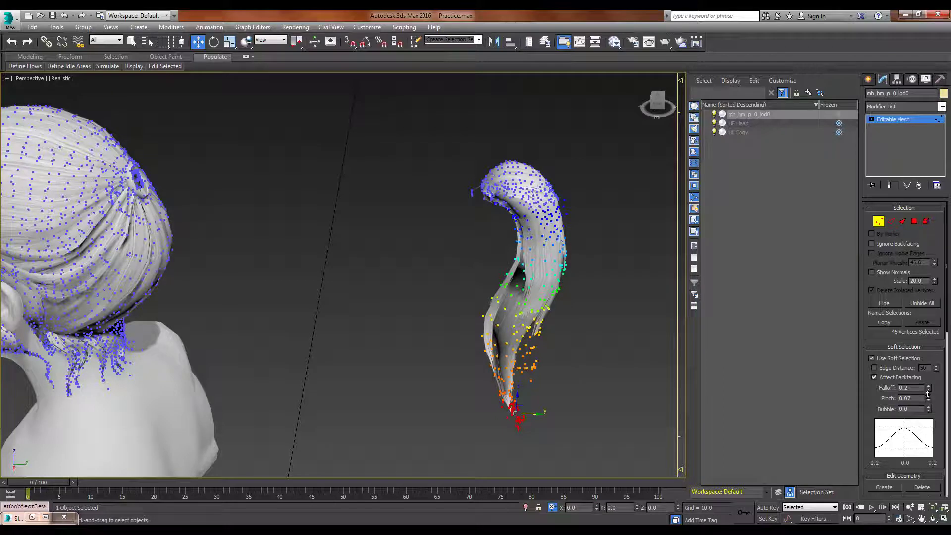
Step: Try out different soft selection Pinch values, reset Pinch to 0, and set Bubble to 0.65
left_click_drag(928, 394, 930, 392)
left_click_drag(930, 401, 930, 361)
left_click_drag(6, 346, 241, 413)
left_click(921, 402)
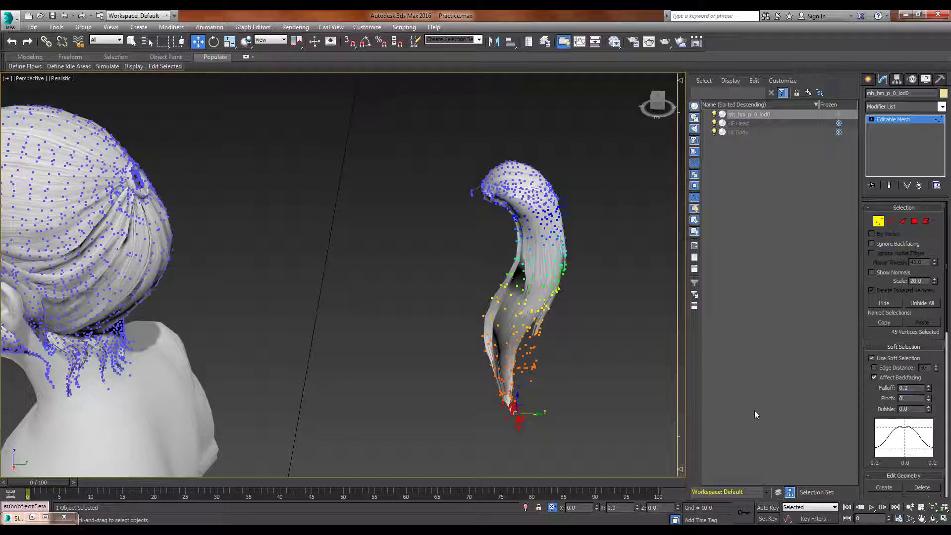
type("0")
key("Return")
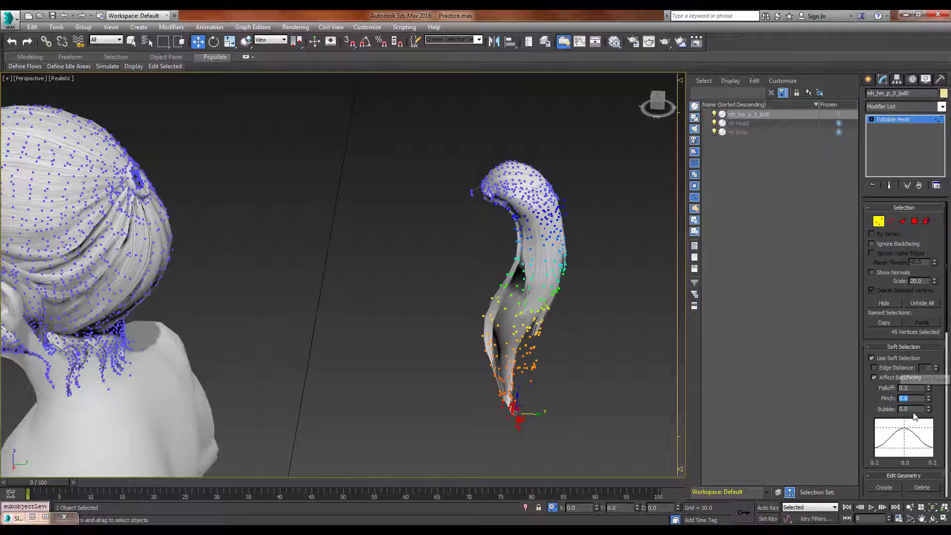
left_click_drag(929, 409, 926, 374)
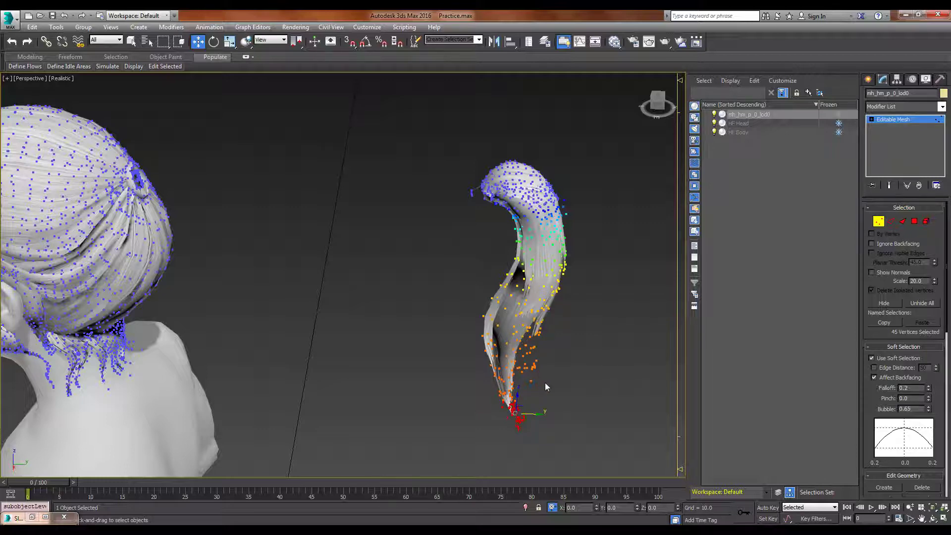
Step: Apply a Twist modifier to the soft-selected ponytail vertices
middle_click_drag(545, 382, 511, 379, "alt")
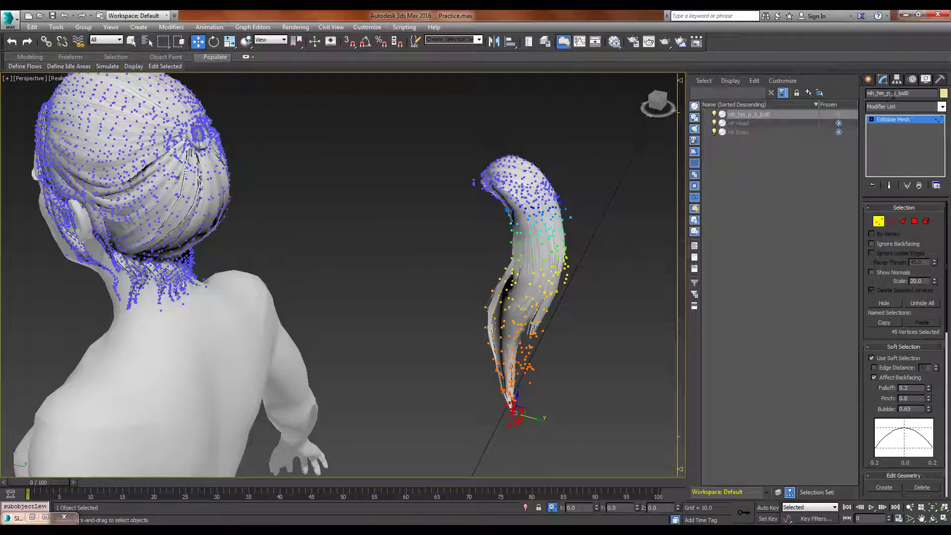
left_click(903, 110)
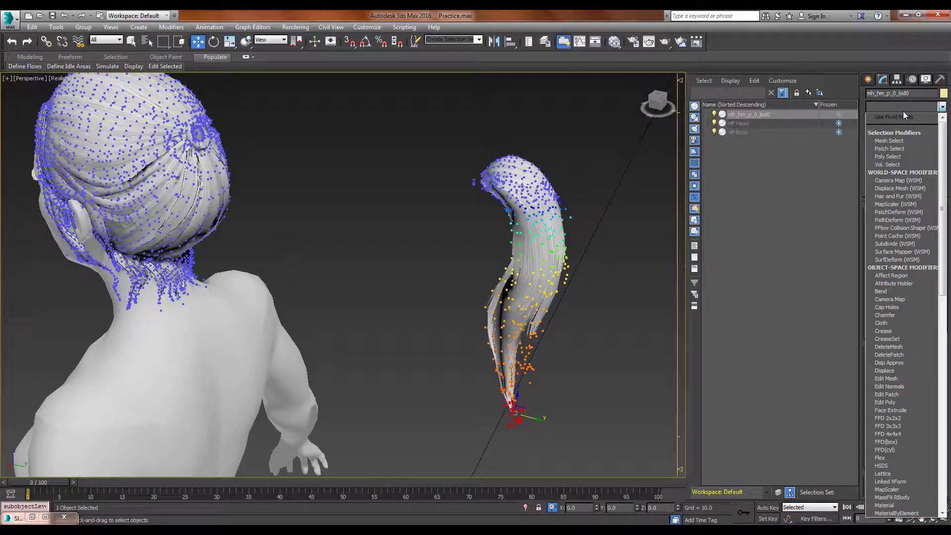
type("tw")
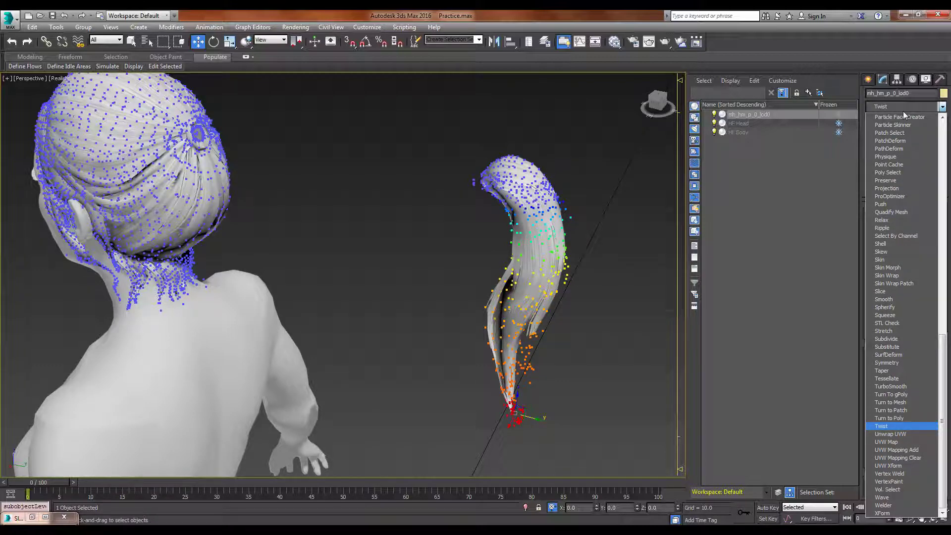
key("Return")
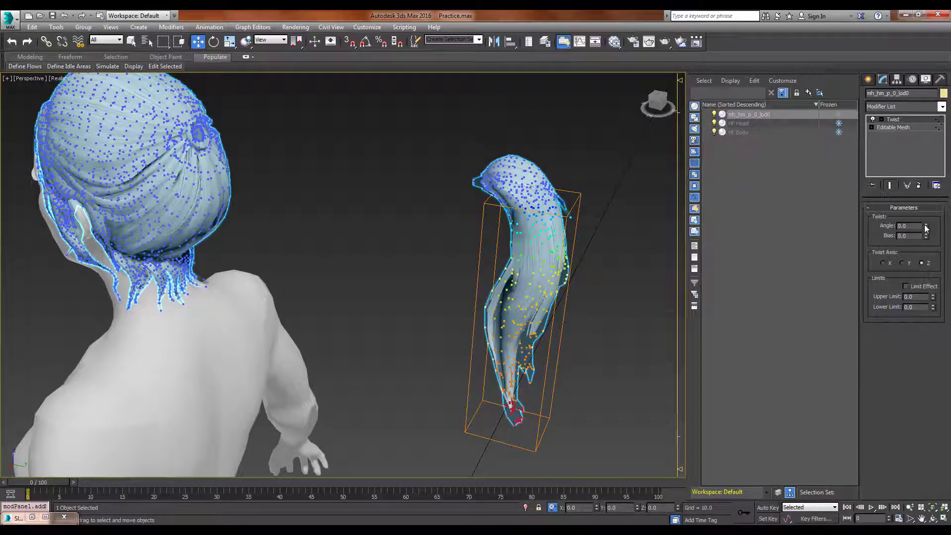
Step: Try out Twist angles of 355 and 4 on the soft-selected ponytail vertices
left_click_drag(926, 228, 879, 383)
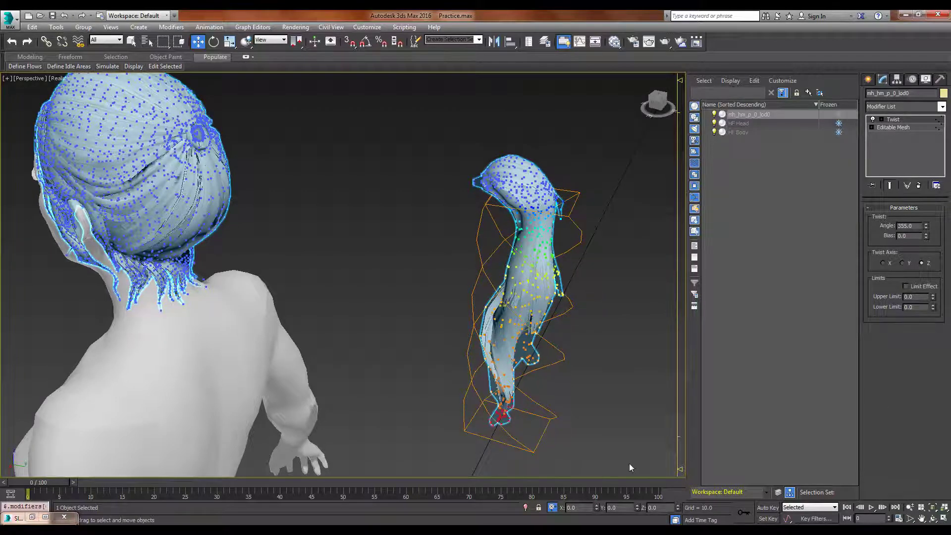
mouse_move(625, 441)
middle_mouse_down("alt")
mouse_move(551, 424)
mouse_move(612, 435)
middle_mouse_up("alt")
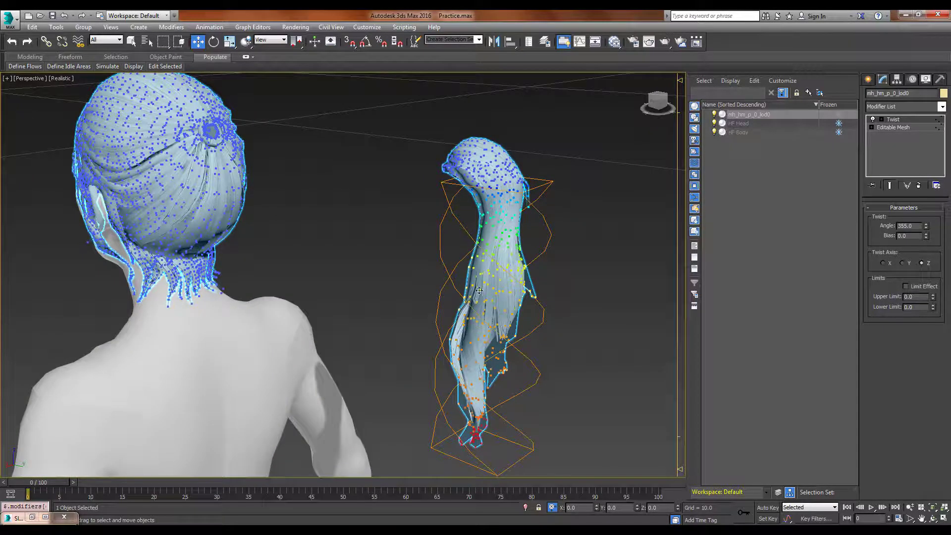
middle_click_drag(523, 366, 490, 358, "alt")
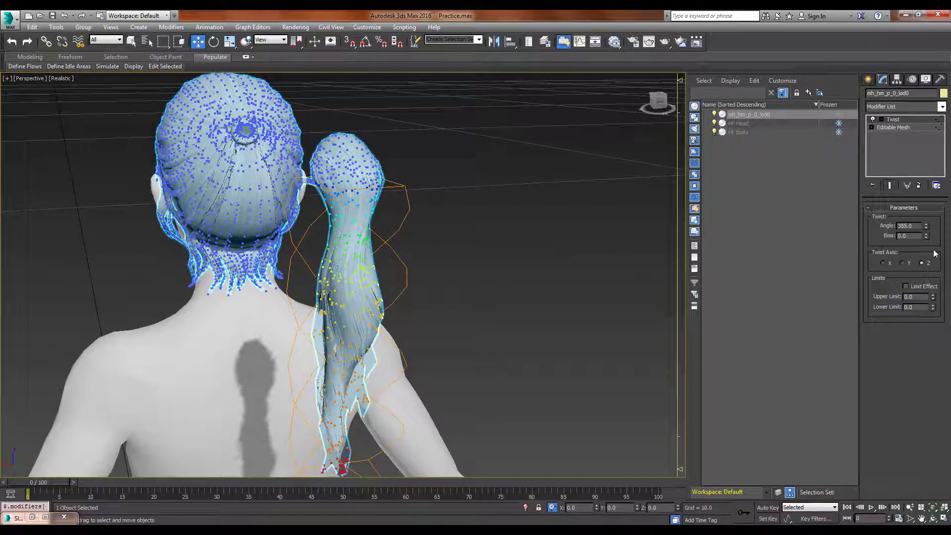
left_click_drag(926, 232, 926, 307)
left_click_drag(86, 71, 87, 62)
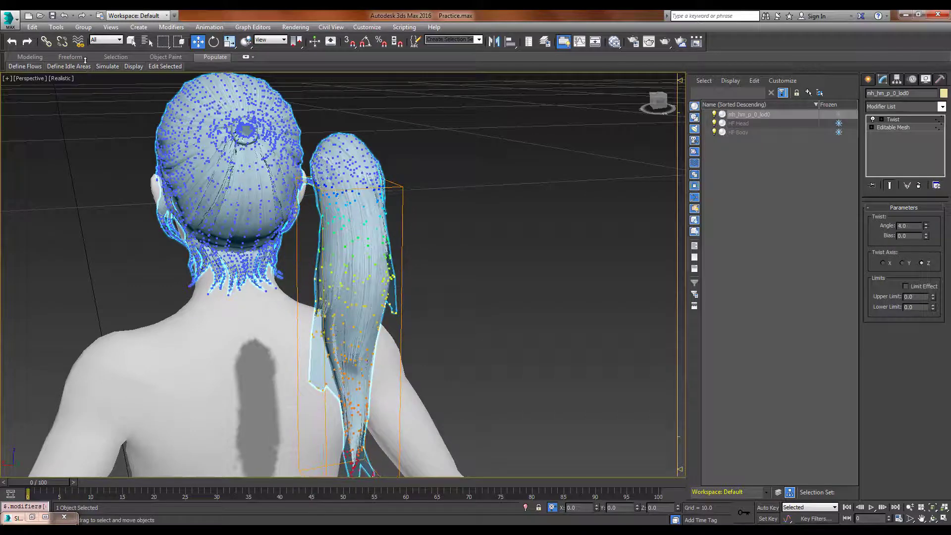
Step: Set the ponytail's Twist angle to 373 and its bias to -13.5
left_click(927, 226)
left_click_drag(927, 226, 925, 366)
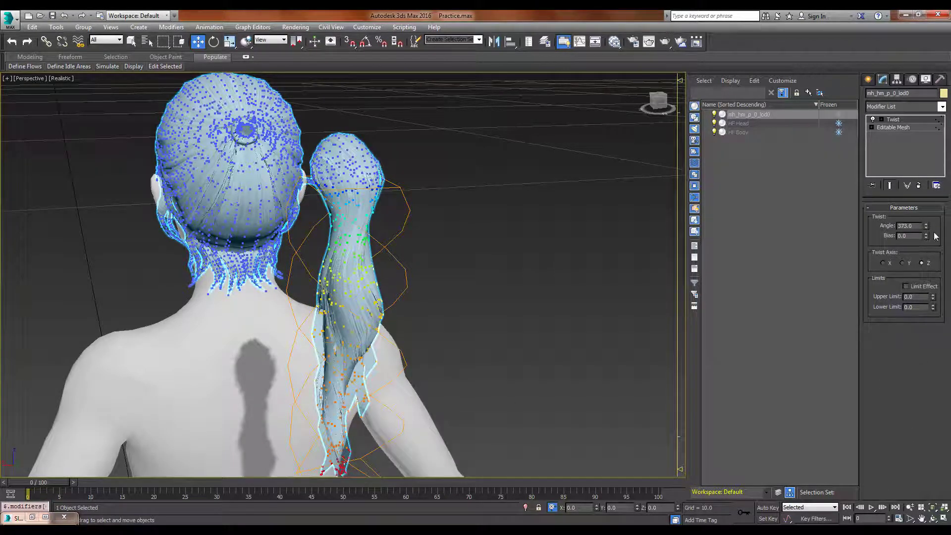
left_click_drag(928, 239, 931, 248)
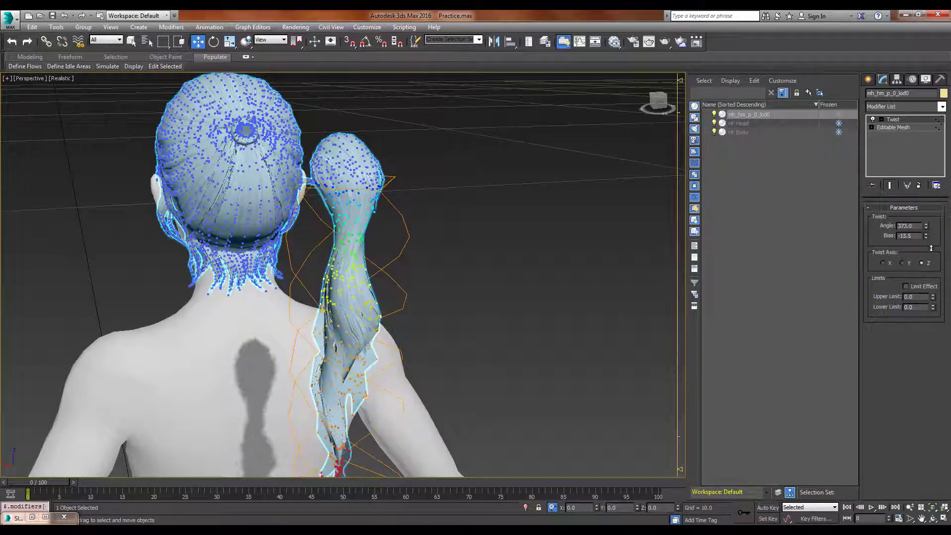
middle_click_drag(539, 351, 574, 340, "alt")
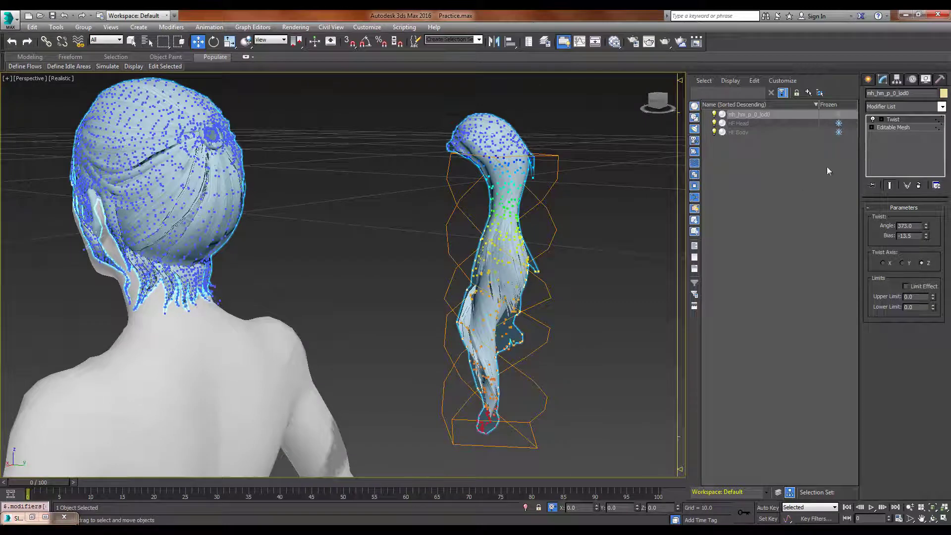
Step: Try a soft selection falloff of 0.24 beneath the Twist modifier, restore it to 0.2, and compare the twisted ponytail
left_click(911, 131)
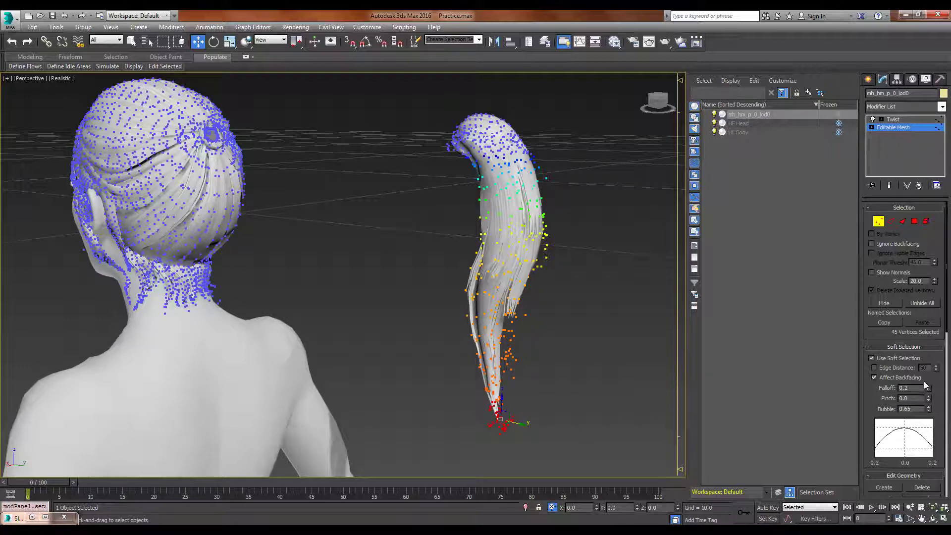
left_click_drag(928, 385, 926, 382)
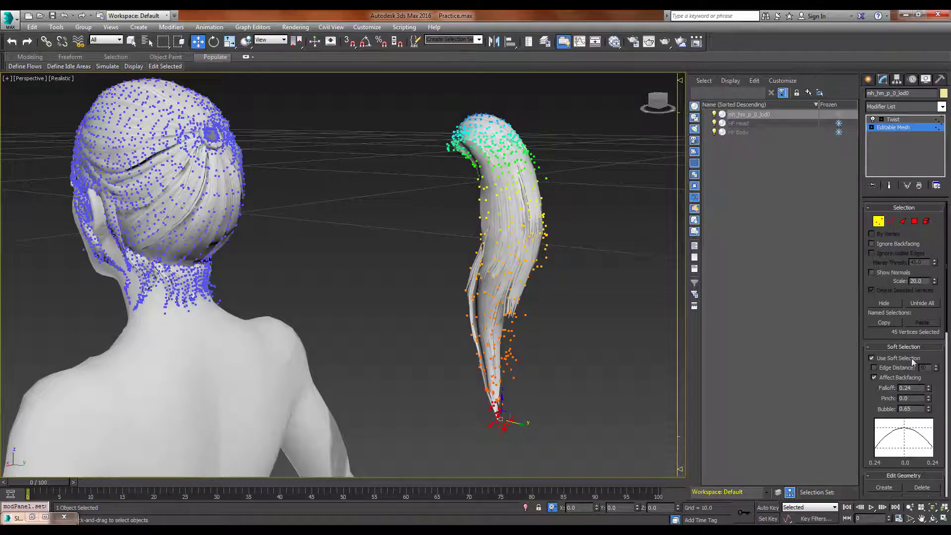
left_click(892, 119)
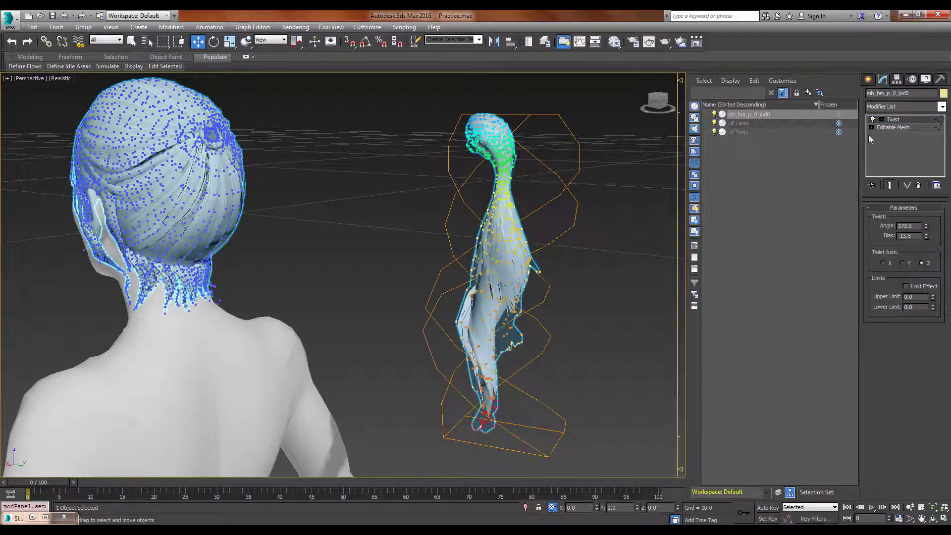
mouse_move(636, 291)
middle_mouse_down("alt")
mouse_move(597, 287)
mouse_move(607, 312)
mouse_move(638, 308)
middle_mouse_up("alt")
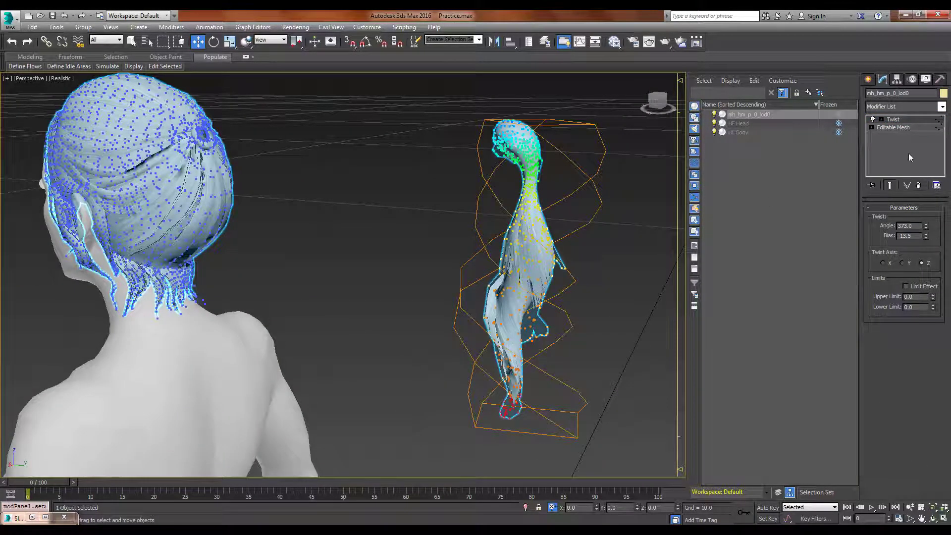
left_click(894, 127)
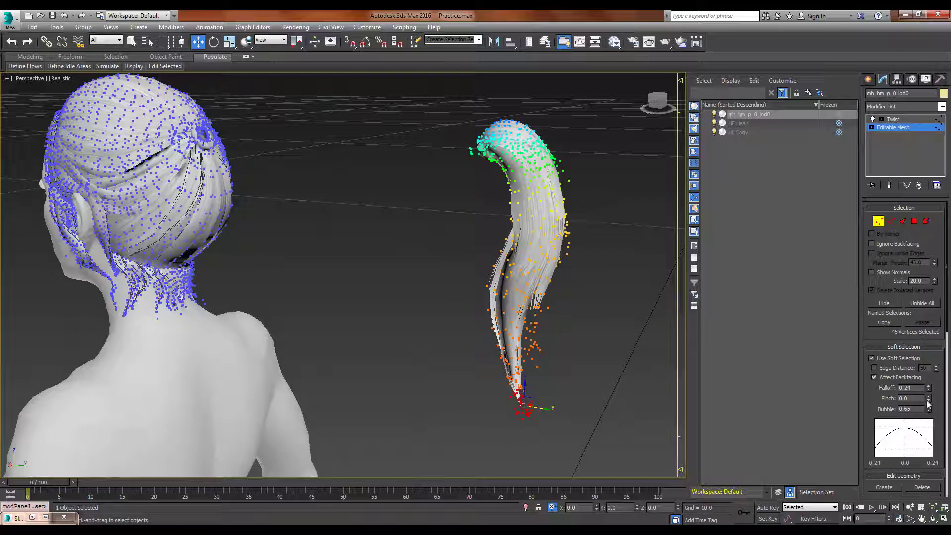
left_click_drag(928, 389, 928, 389)
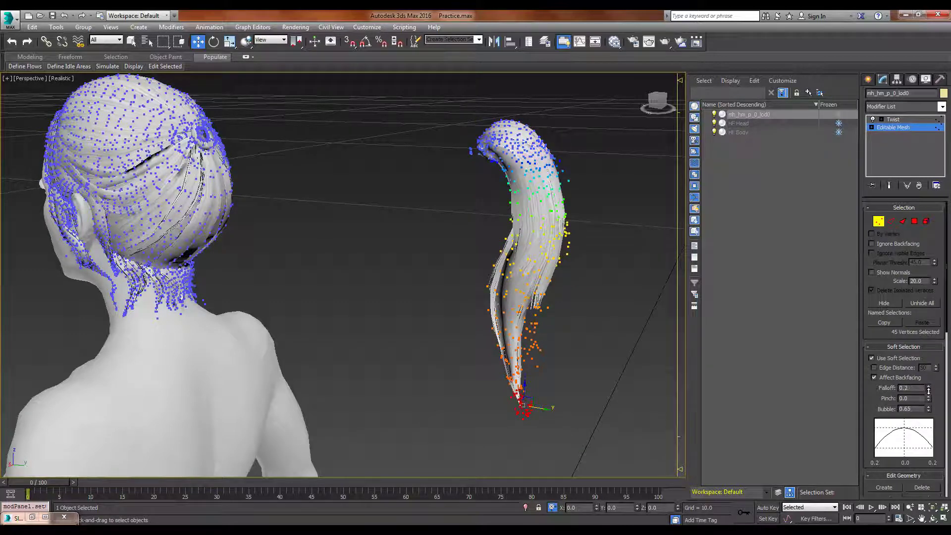
left_click(885, 121)
middle_click_drag(614, 267, 560, 265, "alt")
Step: Return to the base mesh's vertices, widen the soft-selected ponytail by scaling it both sideways and front to back, and rotate it slightly
left_click(893, 127)
middle_click_drag(625, 233, 560, 246, "alt")
key("r")
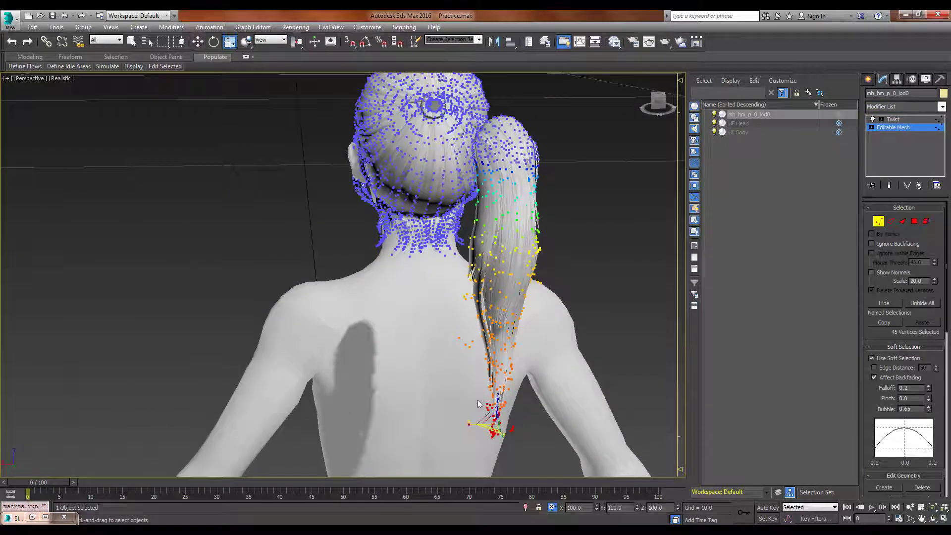
left_click_drag(488, 426, 421, 425)
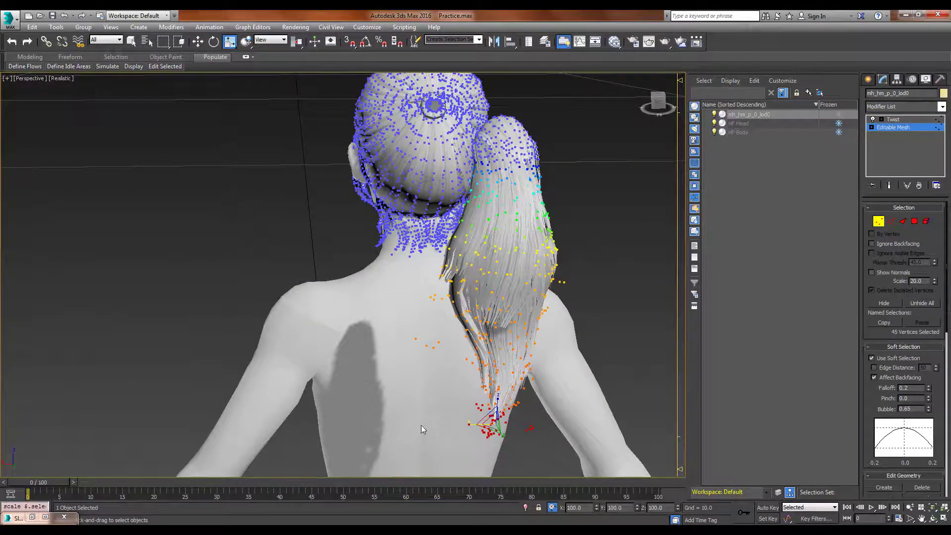
middle_click_drag(422, 425, 473, 438, "alt")
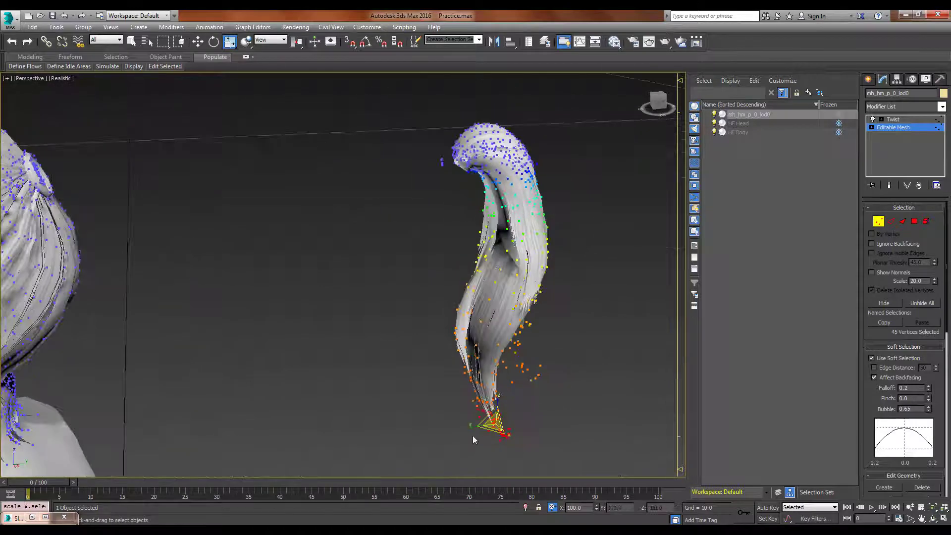
left_click_drag(469, 426, 441, 435)
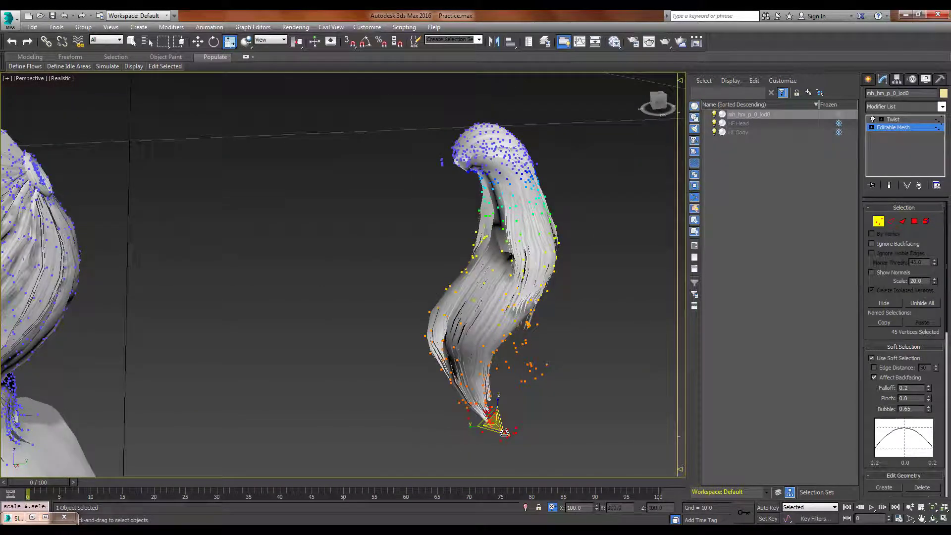
key("e")
left_click_drag(508, 410, 510, 418)
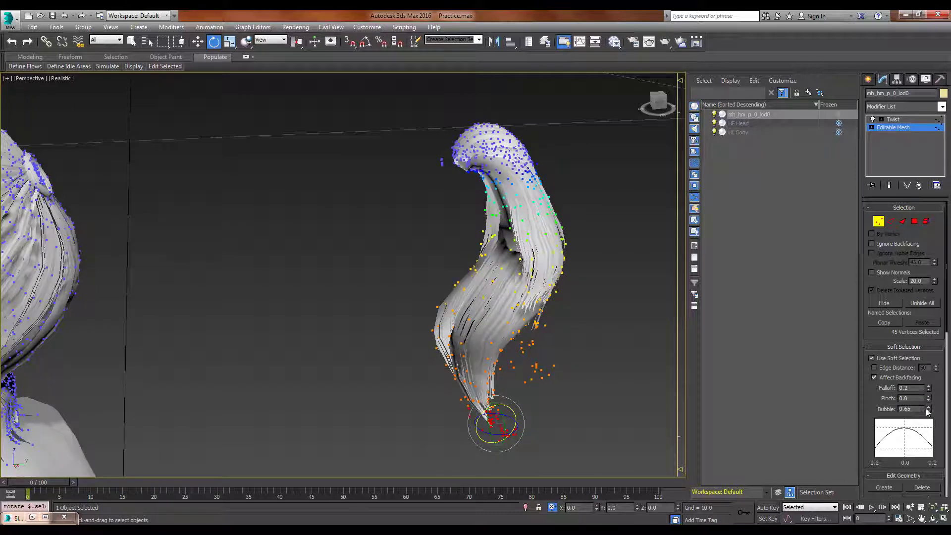
Step: Reset the soft selection Bubble to 0 and deselect the hair mesh
double_click(906, 409)
type("0")
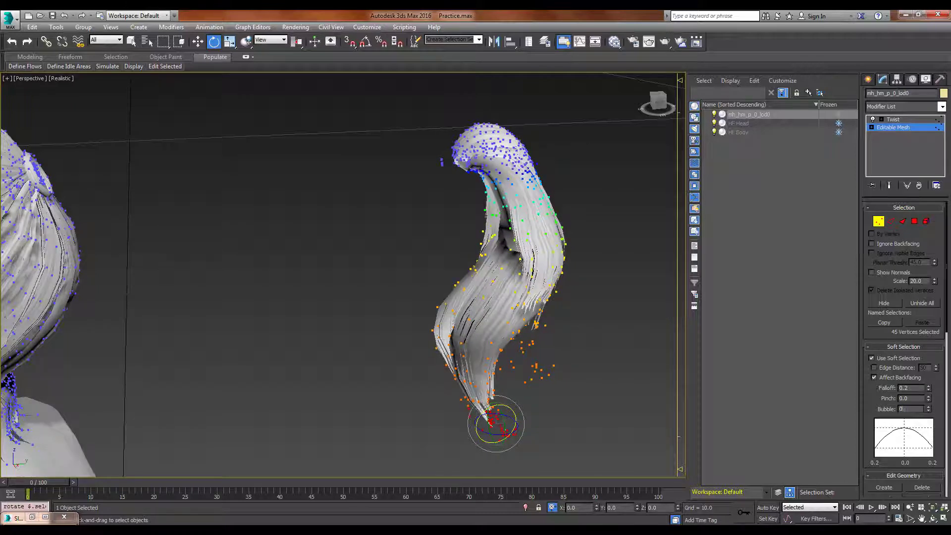
key("Return")
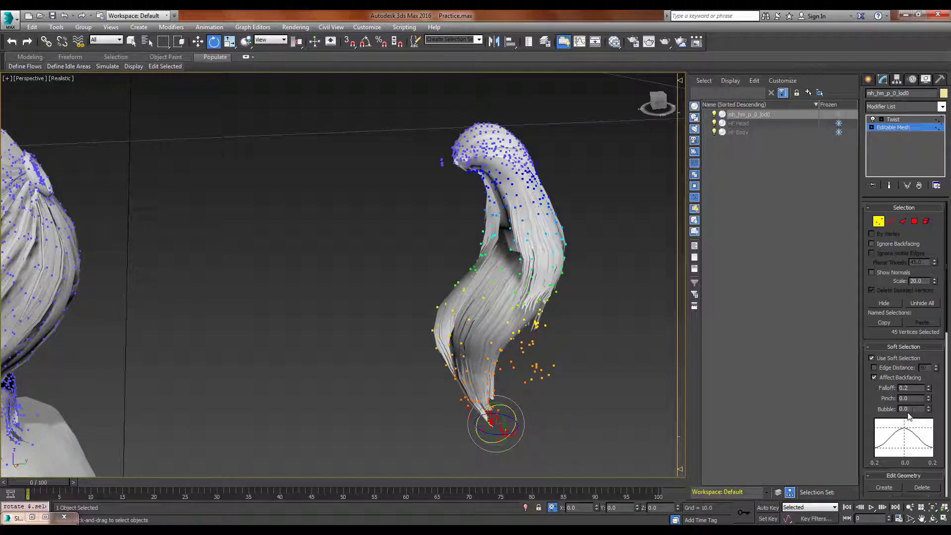
left_click(712, 415)
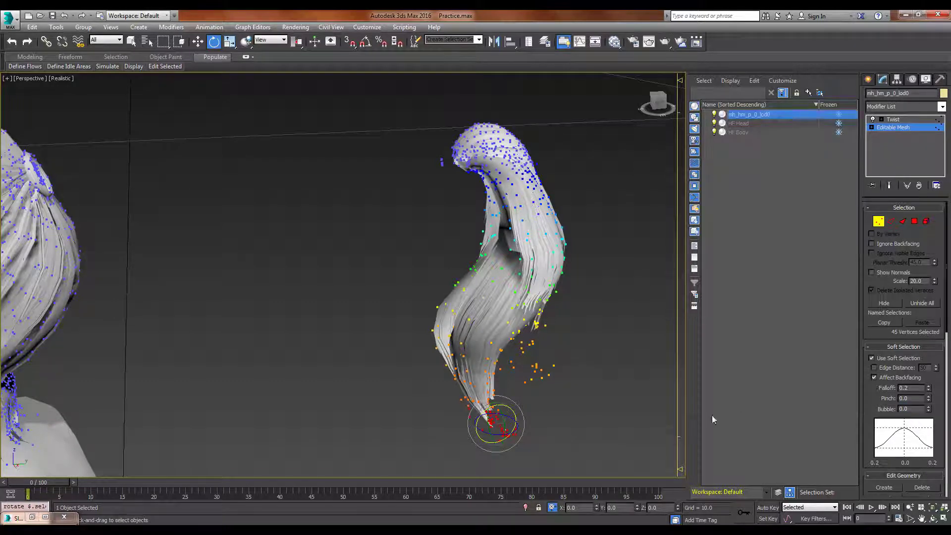
Step: Reselect the hair mesh at its Twist modifier and examine the deformed ponytail closely from several angles
middle_click_drag(634, 384, 604, 382, "alt")
key("z")
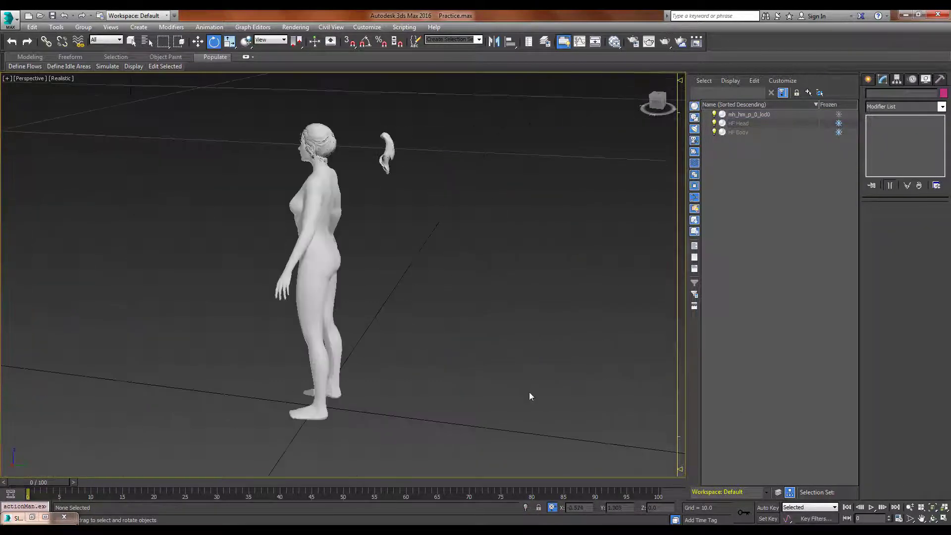
left_click(387, 149)
scroll(416, 232, "up", 8)
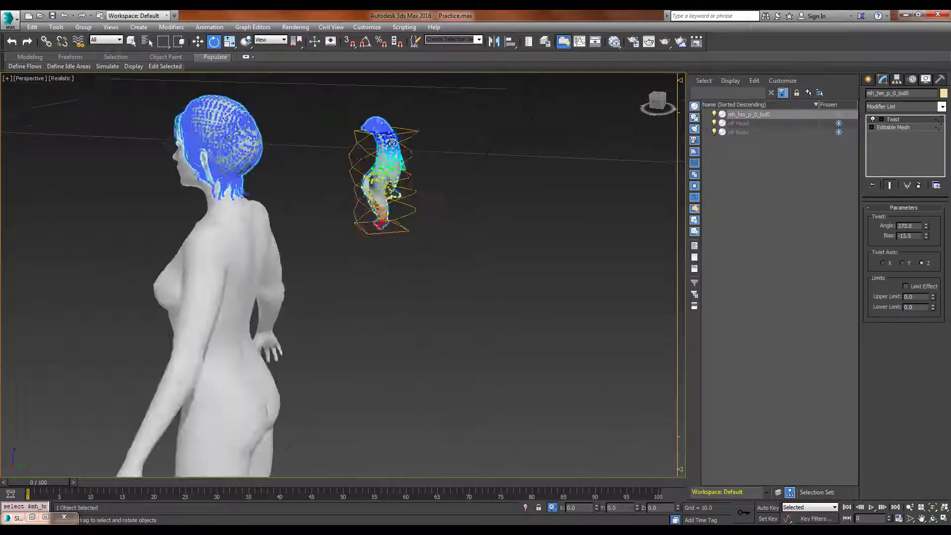
middle_click_drag(406, 229, 74, 269, "alt")
scroll(133, 272, "down", 3)
scroll(88, 262, "up", 4)
scroll(74, 269, "down", 4)
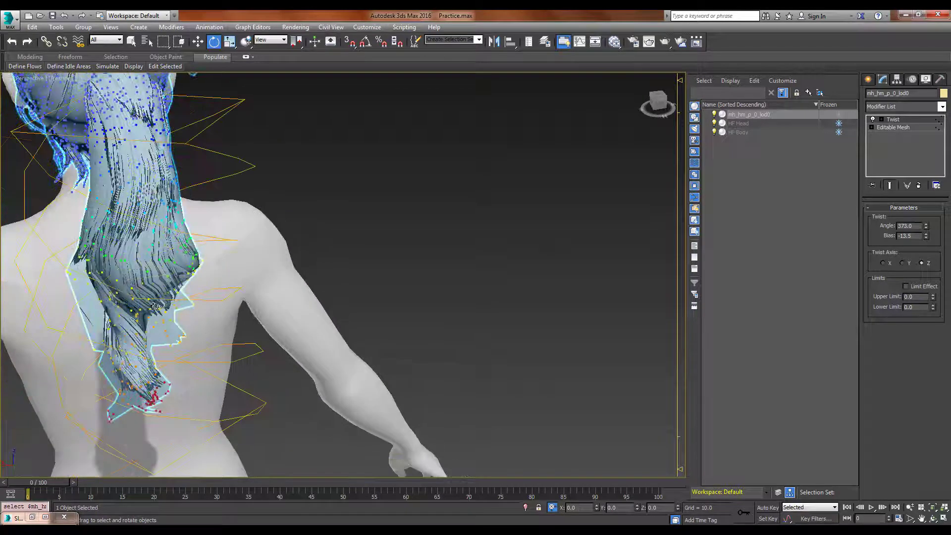
mouse_move(140, 304)
middle_mouse_down("alt")
mouse_move(112, 295)
mouse_move(127, 292)
middle_mouse_up("alt")
scroll(235, 275, "up", 4)
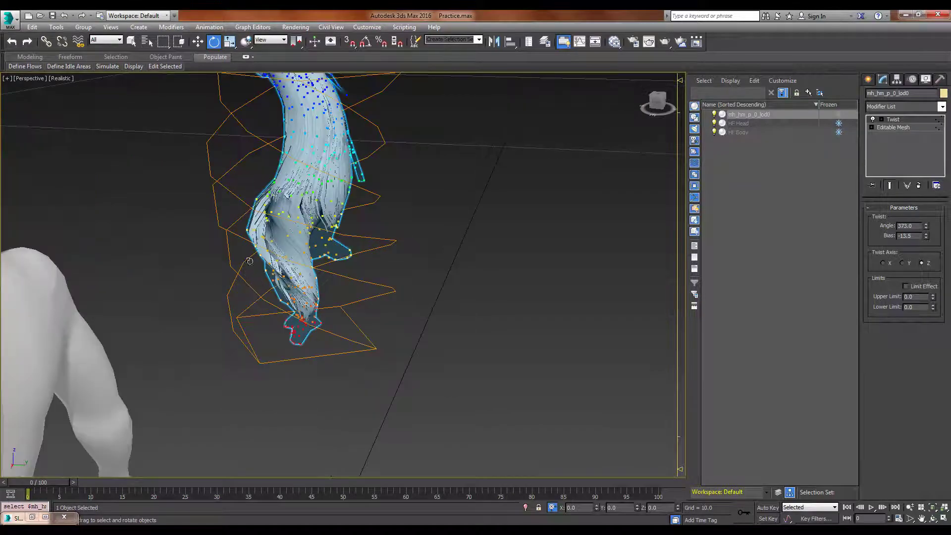
mouse_move(400, 278)
middle_mouse_down("alt")
mouse_move(360, 287)
mouse_move(404, 274)
middle_mouse_up("alt")
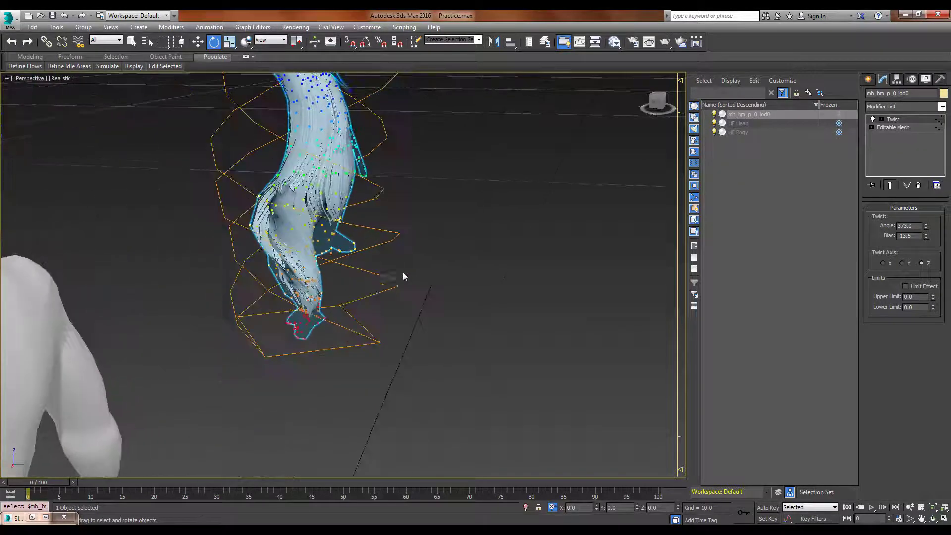
scroll(310, 272, "up", 3)
scroll(310, 272, "down", 3)
middle_click_drag(308, 273, 280, 285, "alt")
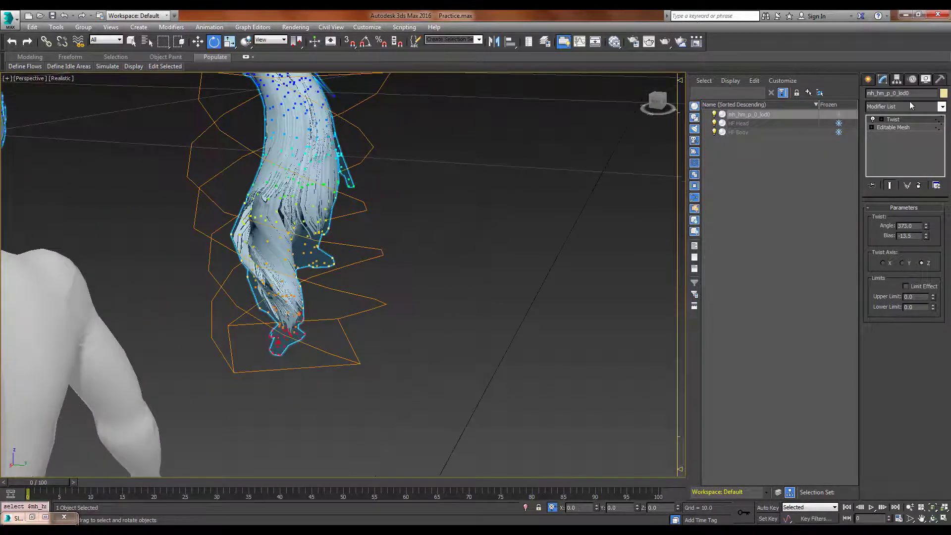
scroll(495, 200, "down", 3)
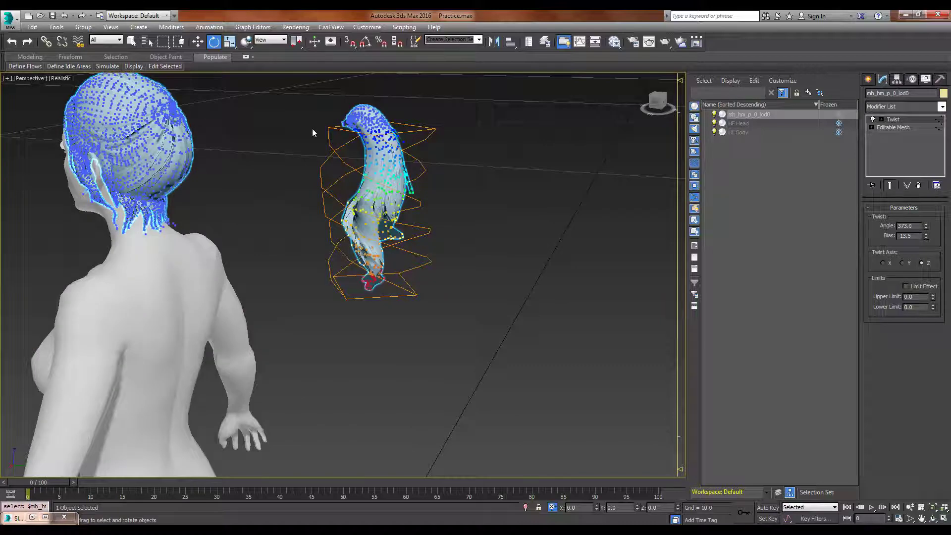
scroll(312, 129, "up", 4)
middle_click_drag(499, 306, 446, 332, "alt")
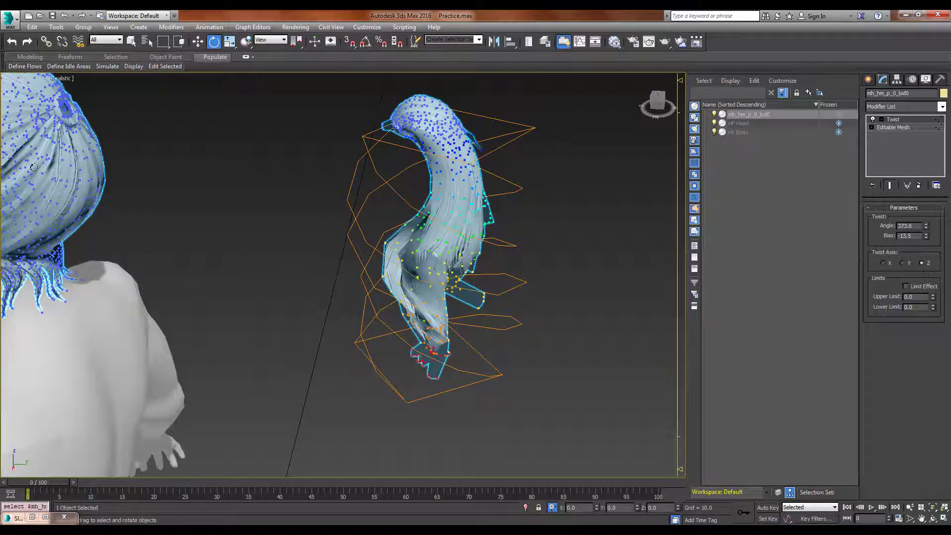
Step: Collapse the Twist modifier by converting the hair mesh to an Editable Mesh
right_click(467, 235)
mouse_move(502, 336)
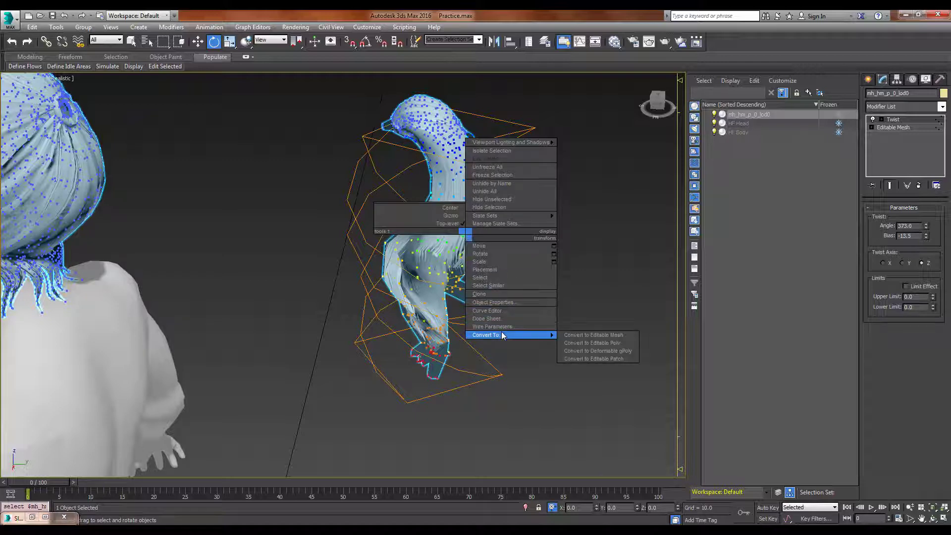
left_click(578, 338)
Step: Select the whole ponytail at element level, move it along the Y axis back against the head, and deselect it
middle_click_drag(579, 339, 233, 257, "alt")
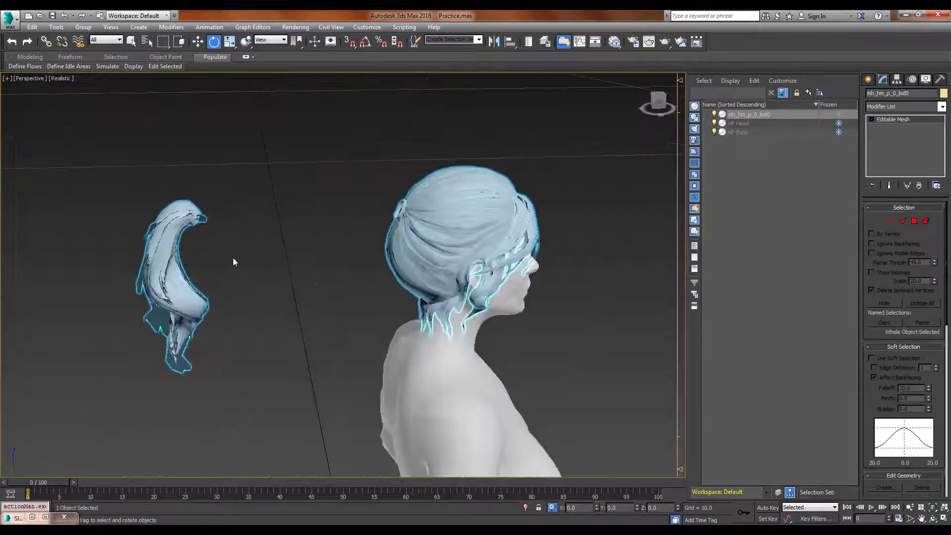
key("5")
left_click(170, 260)
key("w")
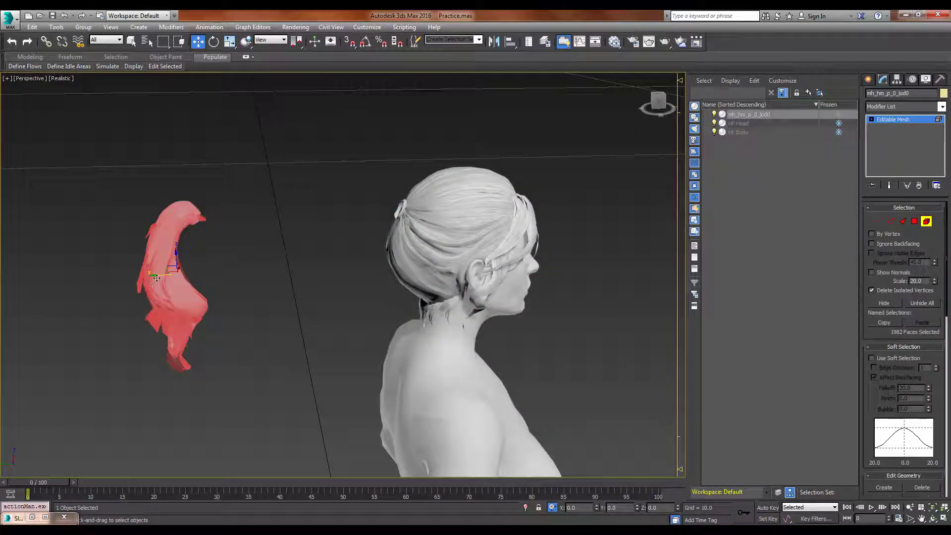
left_click_drag(155, 274, 359, 279)
middle_click_drag(359, 279, 424, 318, "alt")
left_click(510, 329)
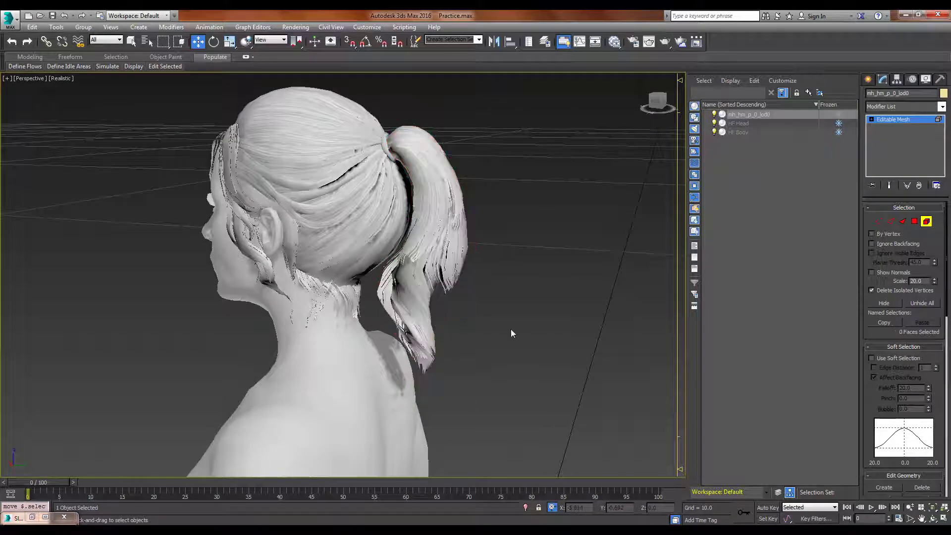
Step: Examine the finished hairstyle and reattached ponytail from the front and side
middle_click_drag(510, 329, 611, 329, "alt")
scroll(287, 207, "up", 2)
scroll(494, 239, "down", 3)
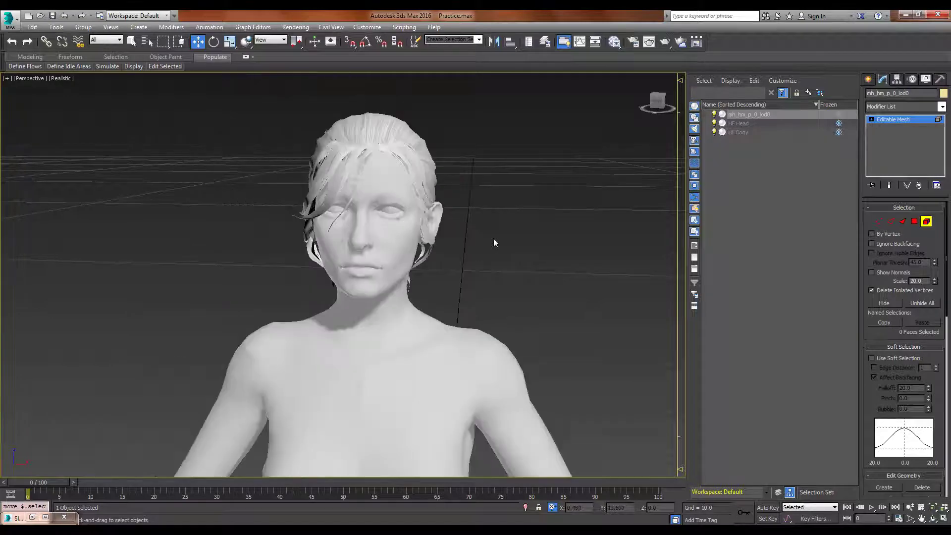
middle_click_drag(447, 249, 470, 296, "alt")
scroll(280, 267, "up", 2)
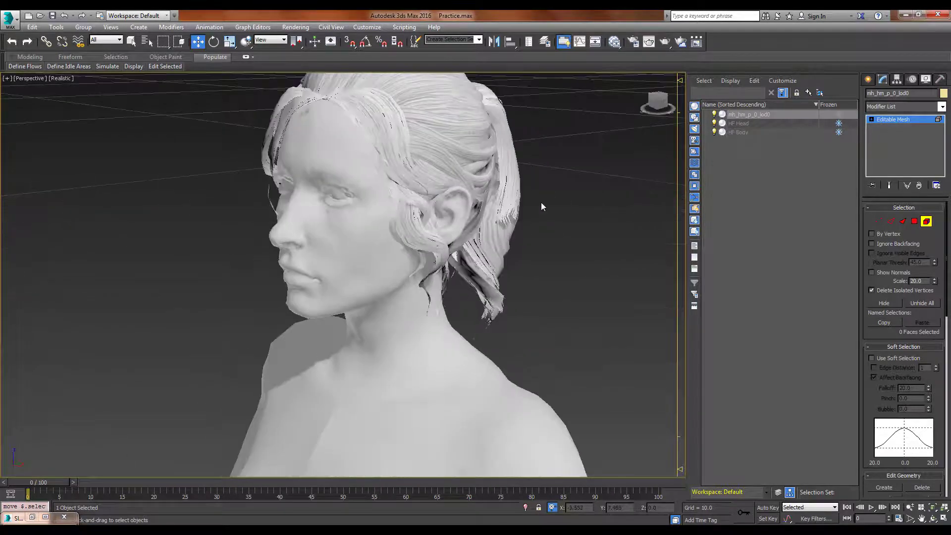
Step: Hide the HF Head and HF Body meshes so that only the hair mesh is left for export
middle_click_drag(542, 206, 548, 272, "alt")
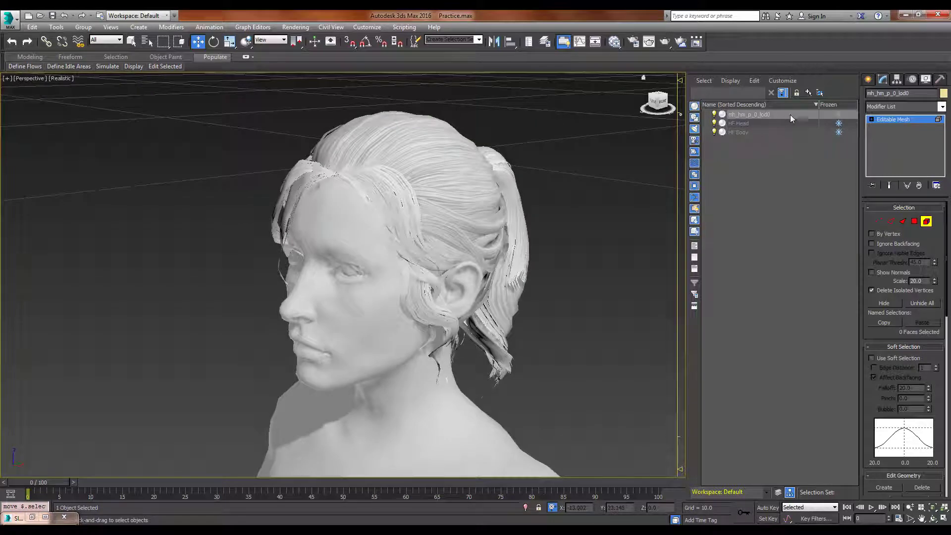
left_click(714, 123)
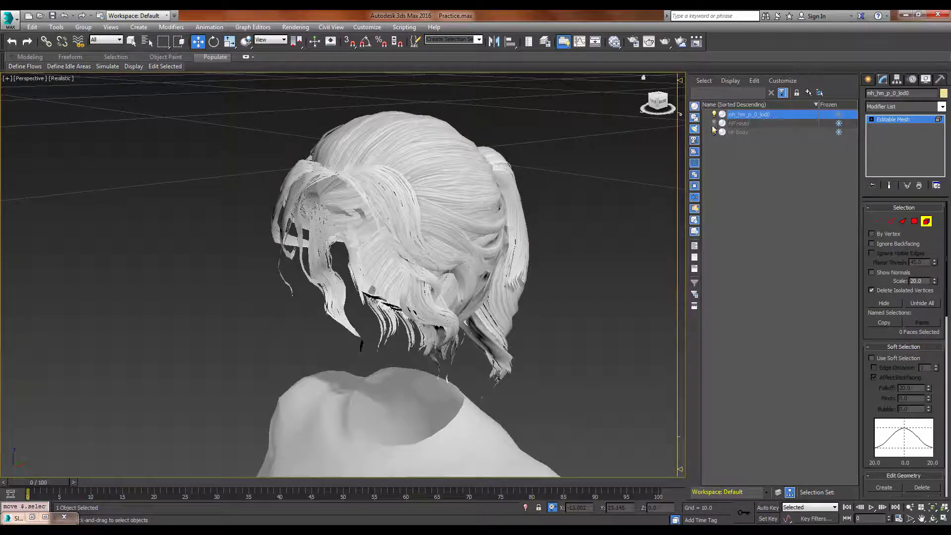
left_click(714, 131)
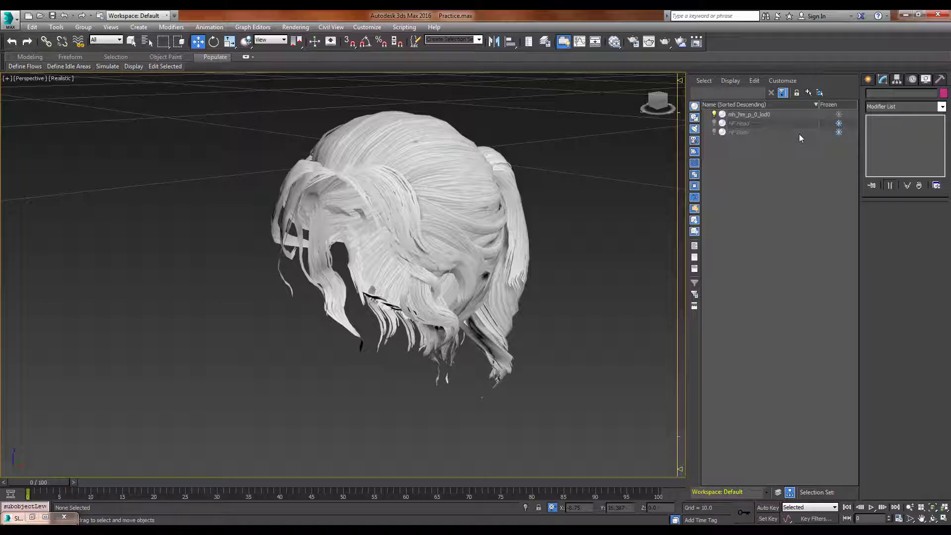
middle_click_drag(253, 377, 393, 406, "alt")
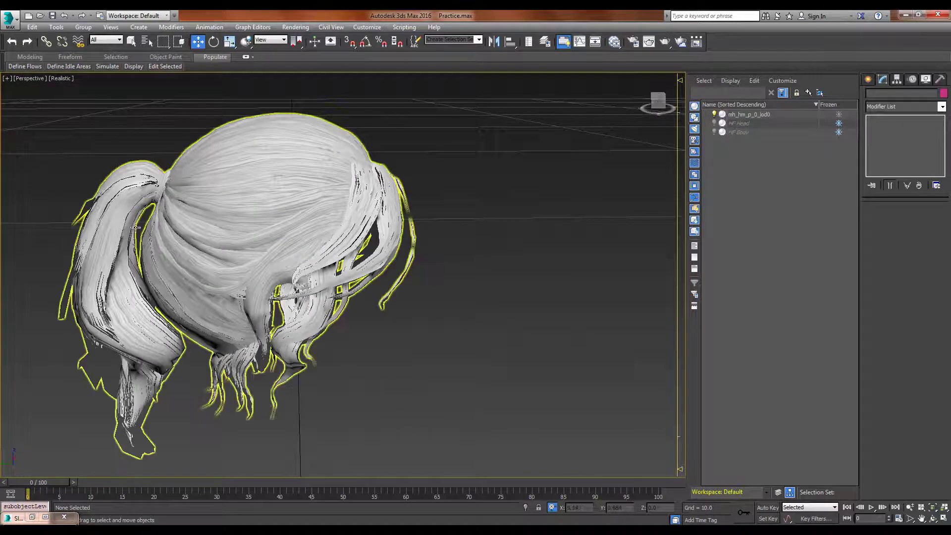
Step: Start an OBJ export of the visible hair mesh into the Modding Tutorial folder, naming the file HF PB with the suffix MOD
left_click(18, 23)
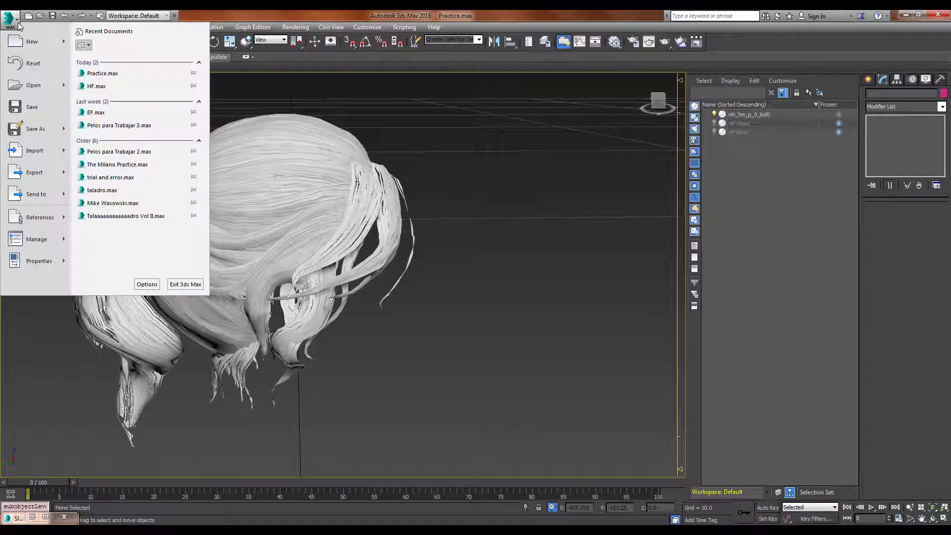
left_click(43, 180)
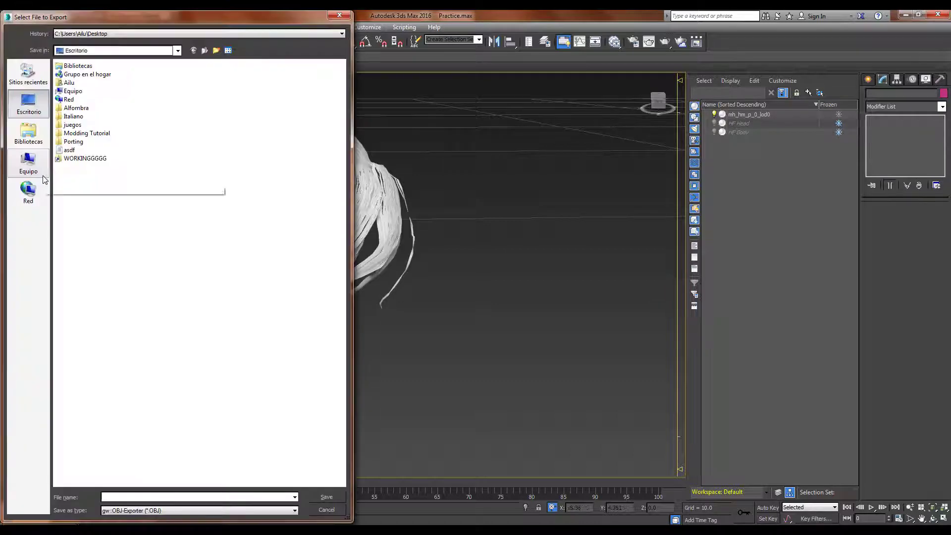
double_click(84, 134)
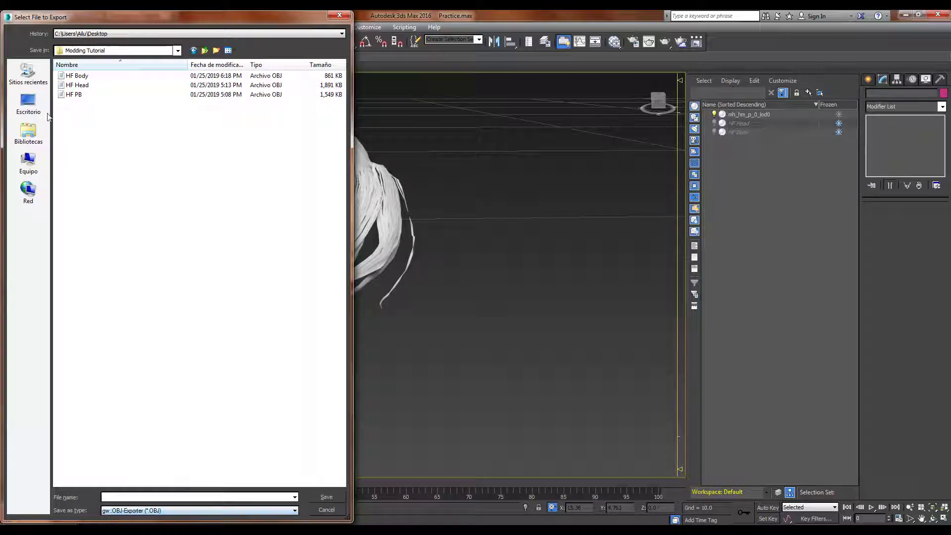
left_click(153, 497)
type("HF PB")
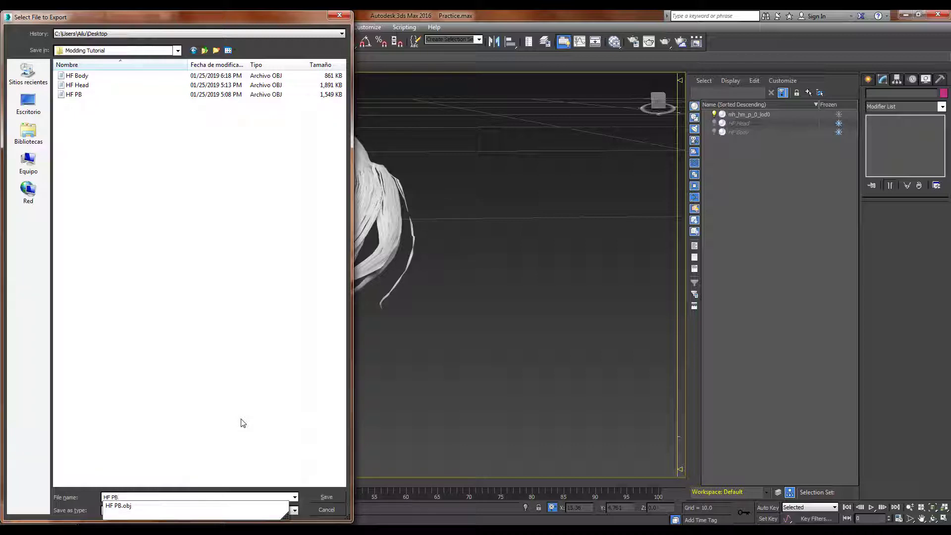
key("Escape")
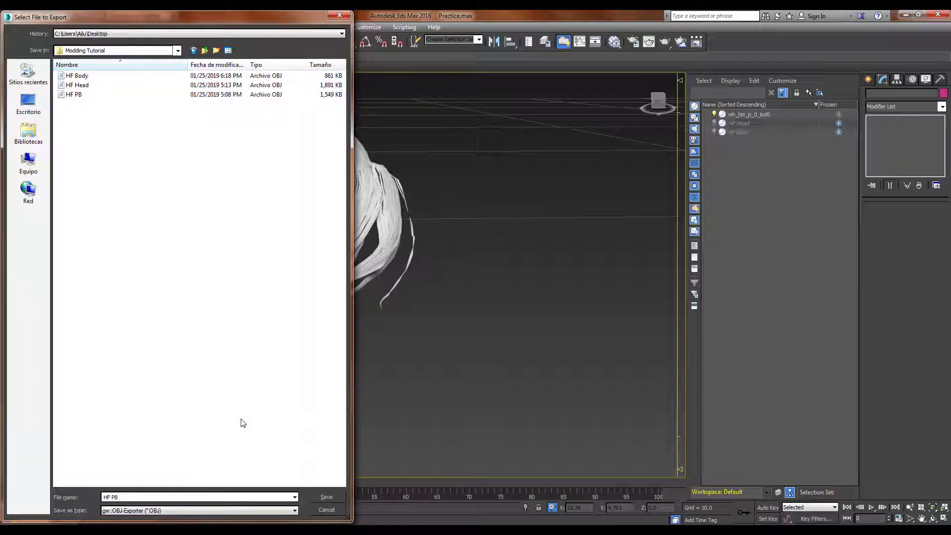
type("MODDe")
key("BackSpace")
key("BackSpace")
left_click(326, 498)
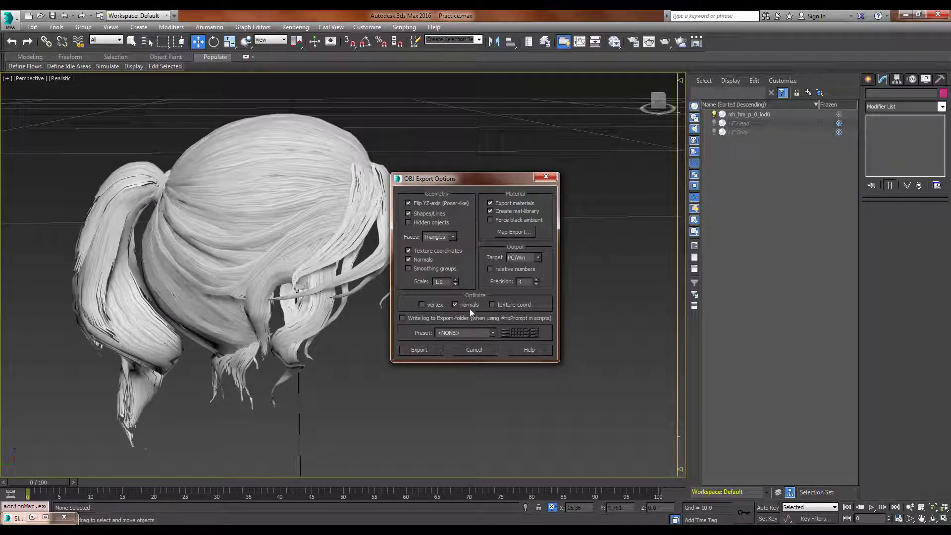
Step: Export the hair with the existing OBJ options, using triangle faces, texture coordinates and normals, and close the export statistics
left_click(420, 350)
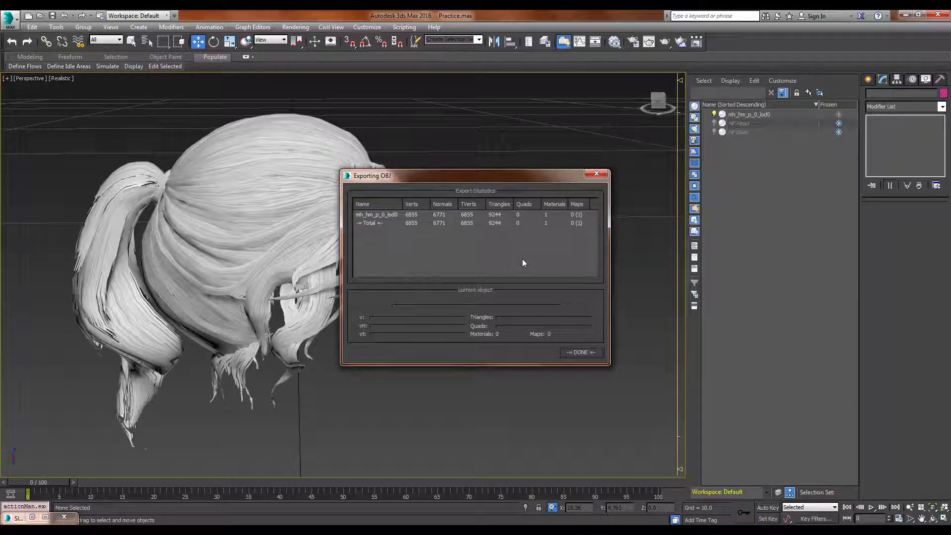
left_click(581, 352)
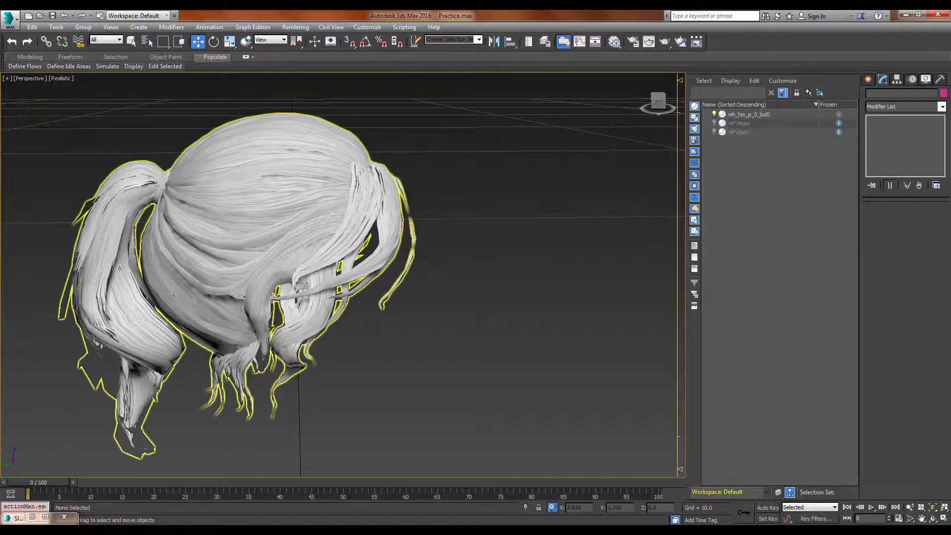
mouse_move(174, 411)
middle_mouse_down("alt")
mouse_move(385, 400)
mouse_move(176, 399)
middle_mouse_up("alt")
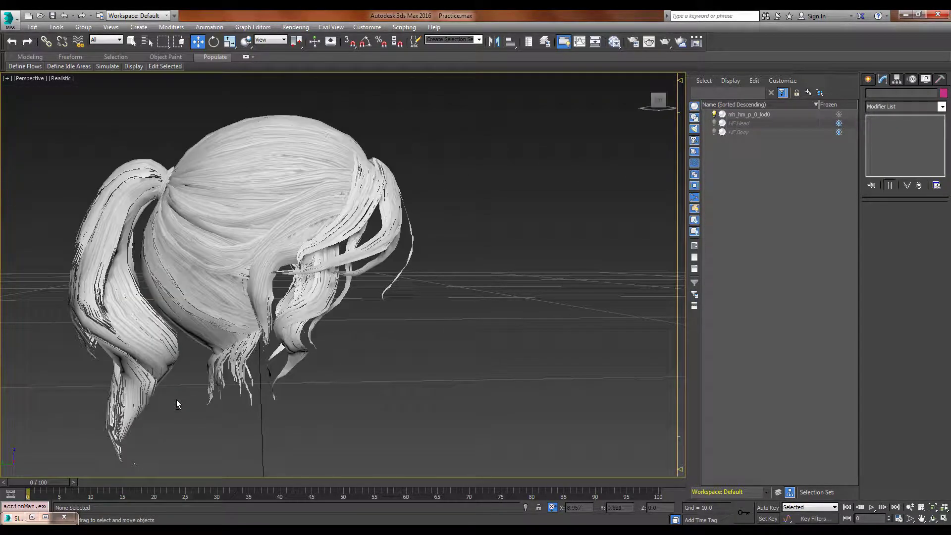